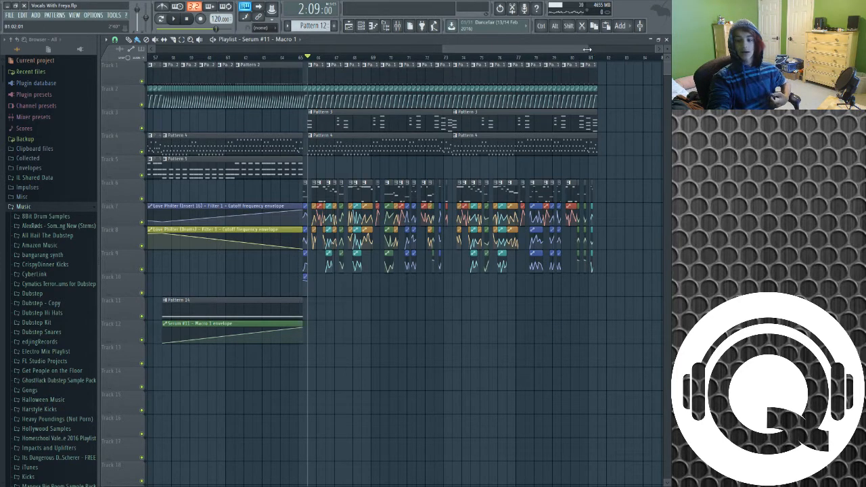
Play the drop section from bar 65 to about bar 81 and review its bass pattern and automation clips
{"action": "mouse_move", "coordinate": [587, 49]}
{"action": "left_mouse_down"}
{"action": "mouse_move", "coordinate": [507, 46]}
{"action": "mouse_move", "coordinate": [594, 50]}
{"action": "left_mouse_up"}
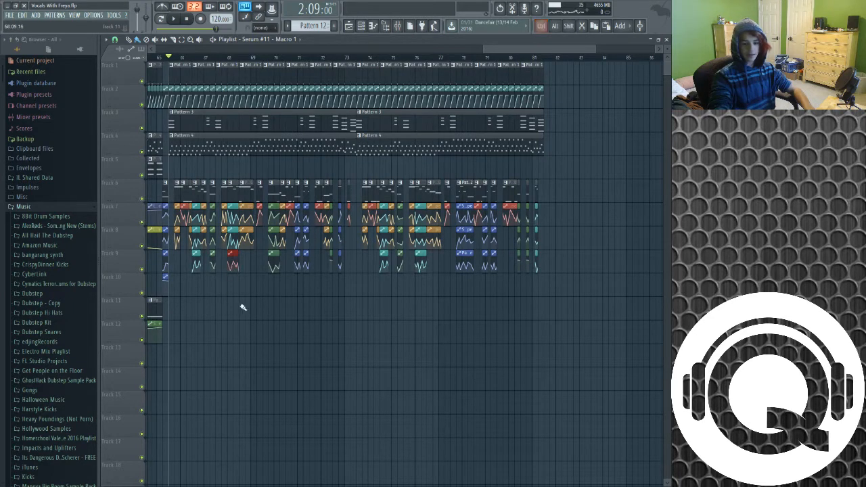
{"action": "left_click_drag", "start_coordinate": [306, 296], "coordinate": [303, 182]}
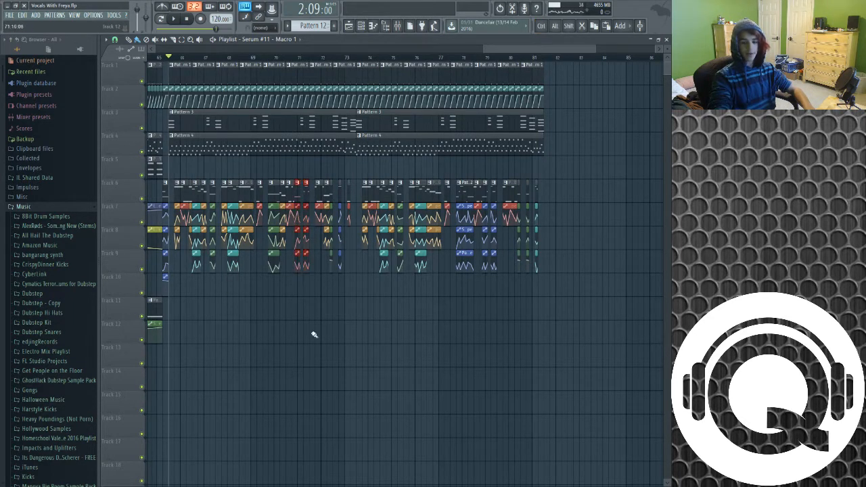
{"action": "key", "text": "ctrl+s"}
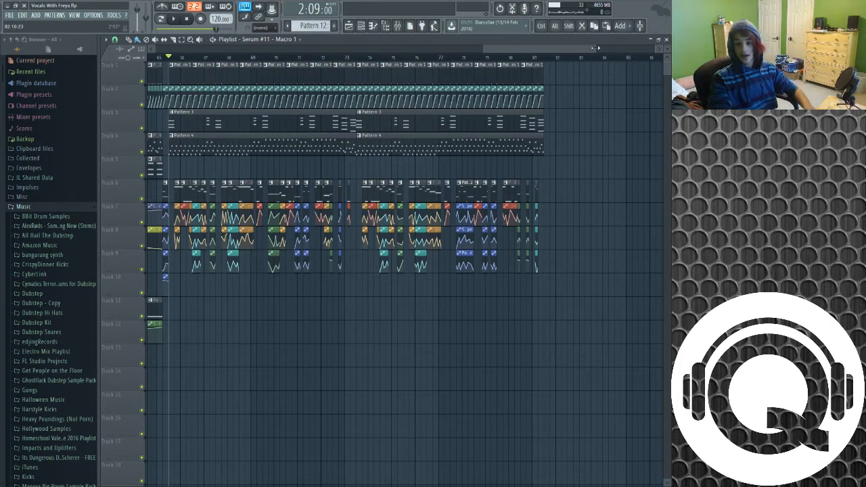
{"action": "left_click_drag", "start_coordinate": [593, 47], "coordinate": [568, 48]}
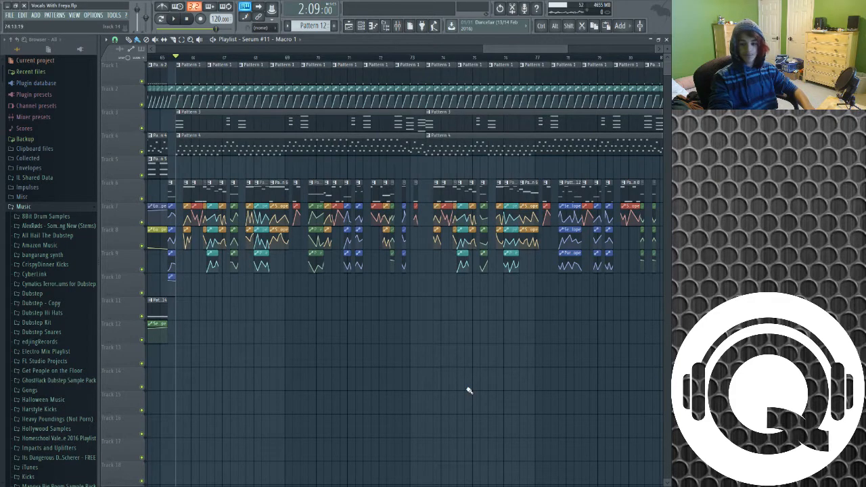
{"action": "key", "text": "space"}
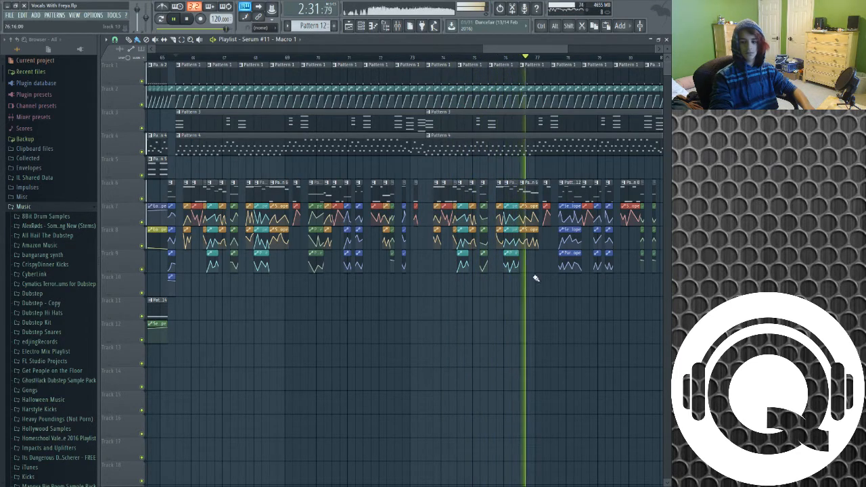
{"action": "left_click_drag", "start_coordinate": [529, 44], "coordinate": [563, 54]}
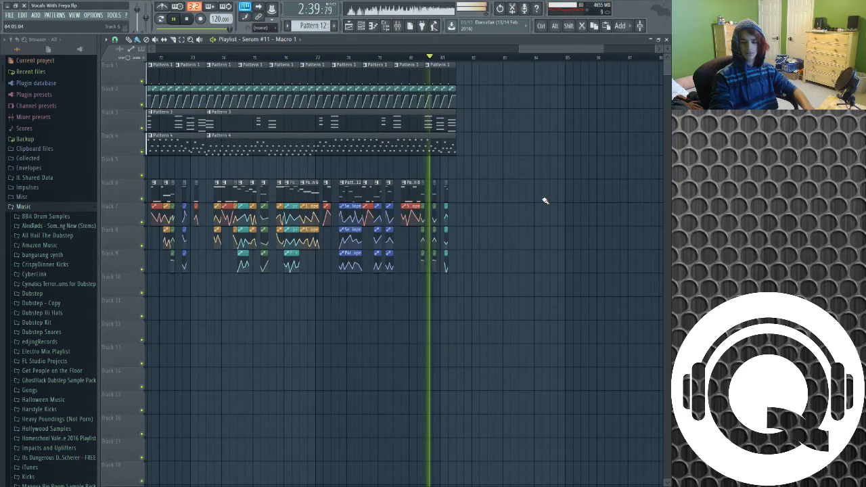
{"action": "key", "text": "space"}
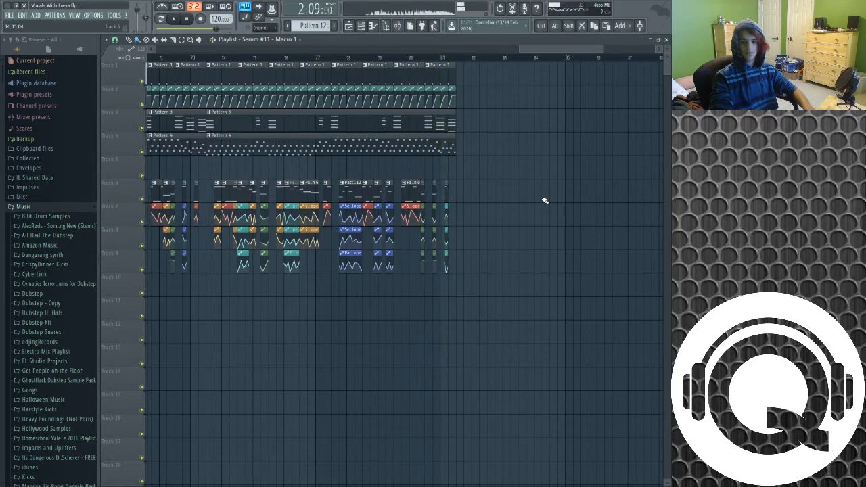
{"action": "left_click_drag", "start_coordinate": [520, 49], "coordinate": [402, 63]}
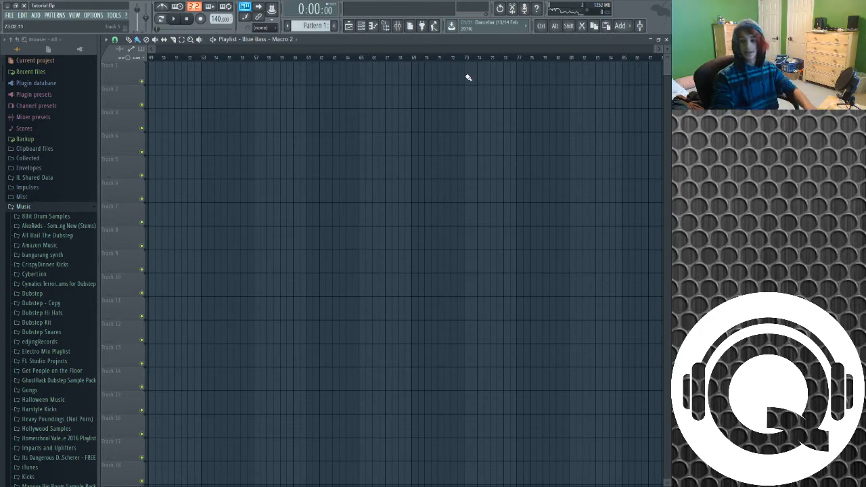
Select the first four bars of the tutorial project, play them, and select Insert 1 in the mixer
{"action": "left_click_drag", "start_coordinate": [463, 50], "coordinate": [154, 51]}
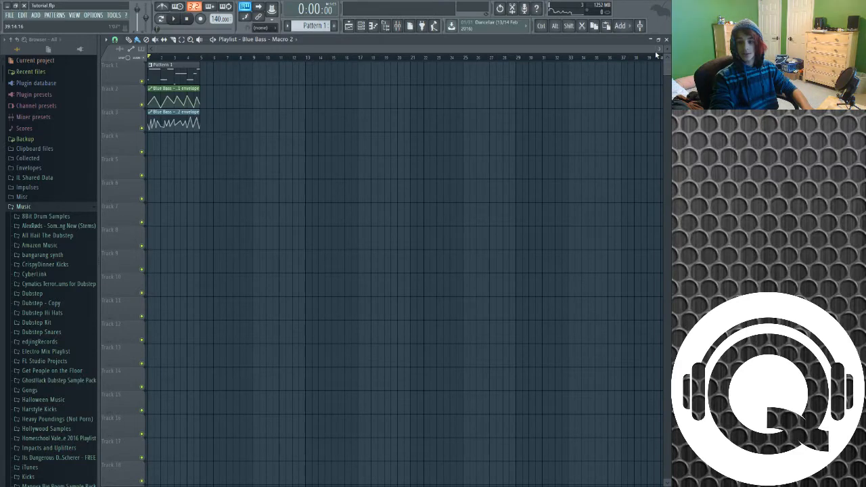
{"action": "left_click_drag", "start_coordinate": [655, 51], "coordinate": [568, 52]}
{"action": "left_click_drag", "start_coordinate": [270, 61], "coordinate": [4, 86]}
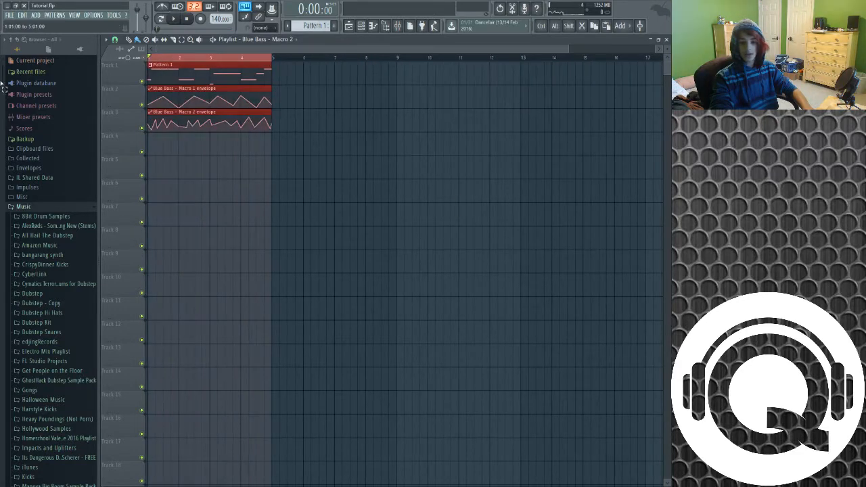
{"action": "left_click", "coordinate": [399, 28]}
{"action": "key", "text": "space"}
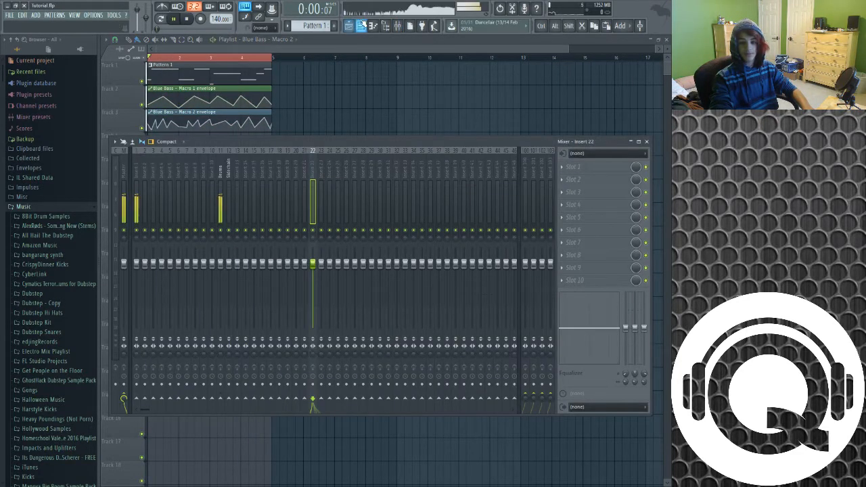
{"action": "key", "text": "F6"}
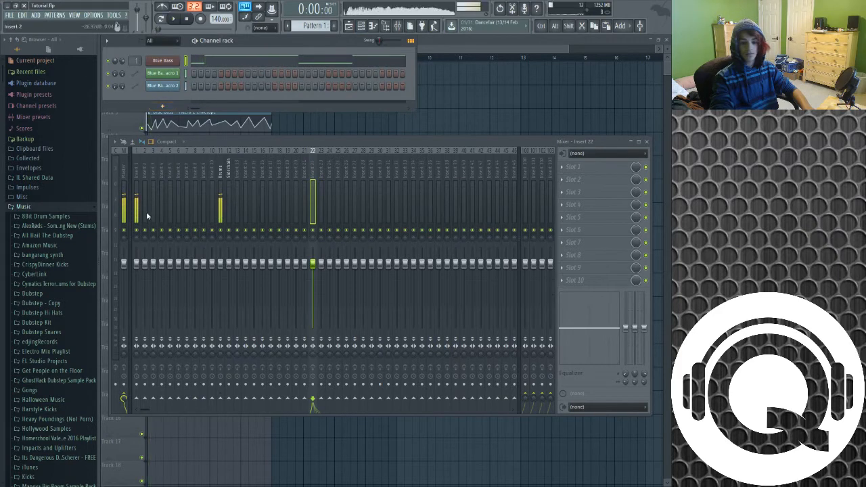
{"action": "left_click", "coordinate": [137, 203]}
{"action": "key", "text": "space"}
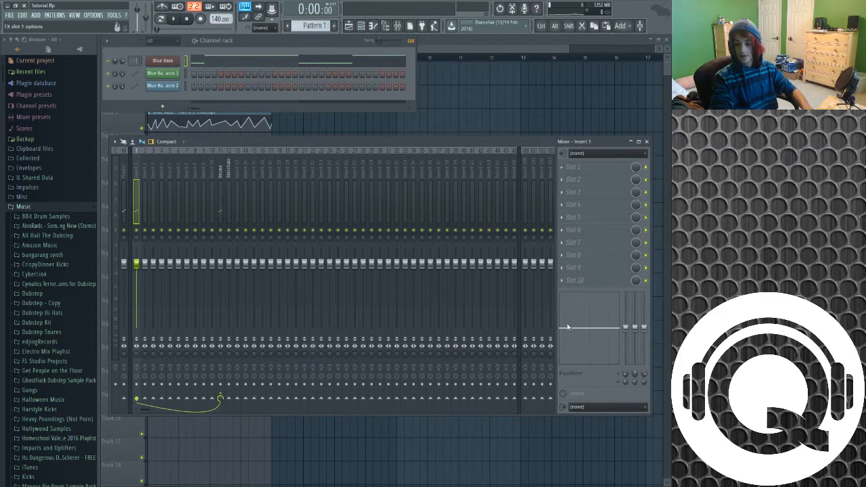
On Insert 1, boost band 5 of Fruity parametric EQ 2 by about 6 dB and create an automation clip for its frequency
{"action": "key", "text": "space"}
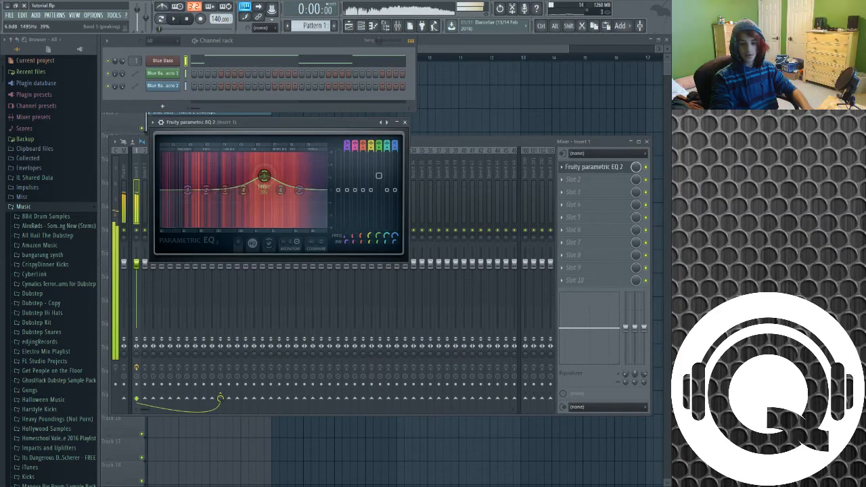
{"action": "right_click", "coordinate": [381, 236]}
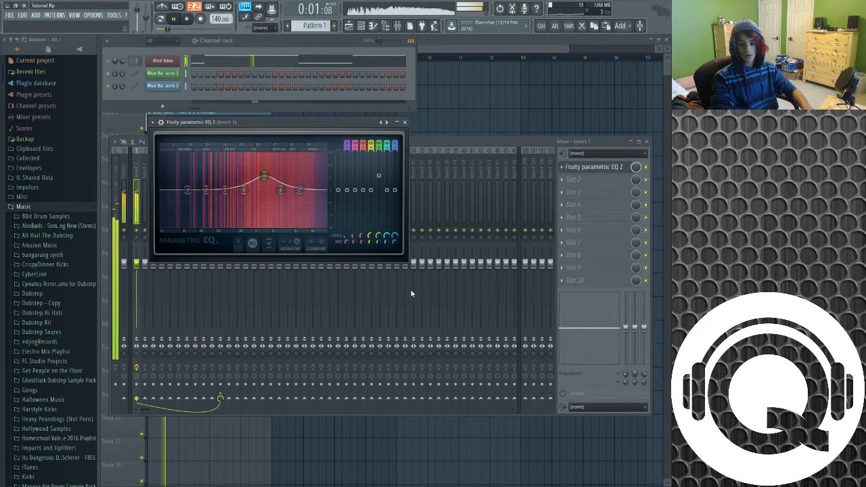
{"action": "left_click", "coordinate": [412, 292]}
{"action": "left_click", "coordinate": [406, 124]}
{"action": "key", "text": "space"}
Shape the Band 5 freq envelope on Track 4 into a rising and falling zigzag and play the pattern with it
{"action": "right_click", "coordinate": [163, 154]}
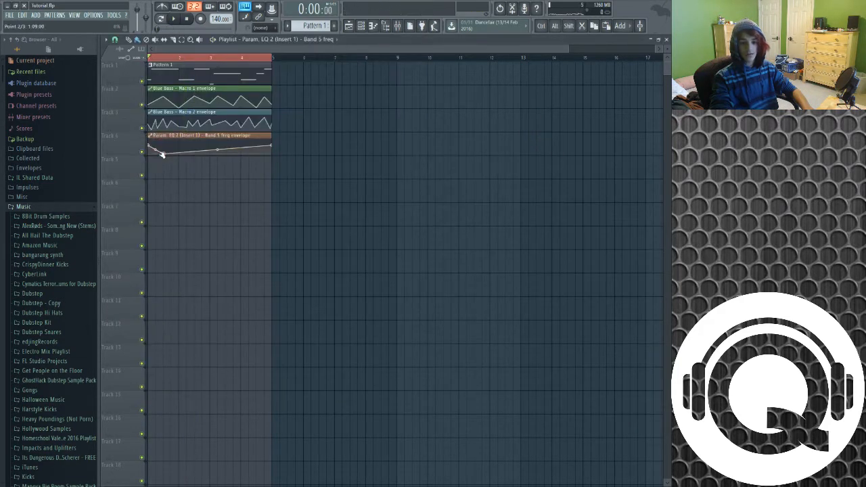
{"action": "right_click", "coordinate": [187, 145]}
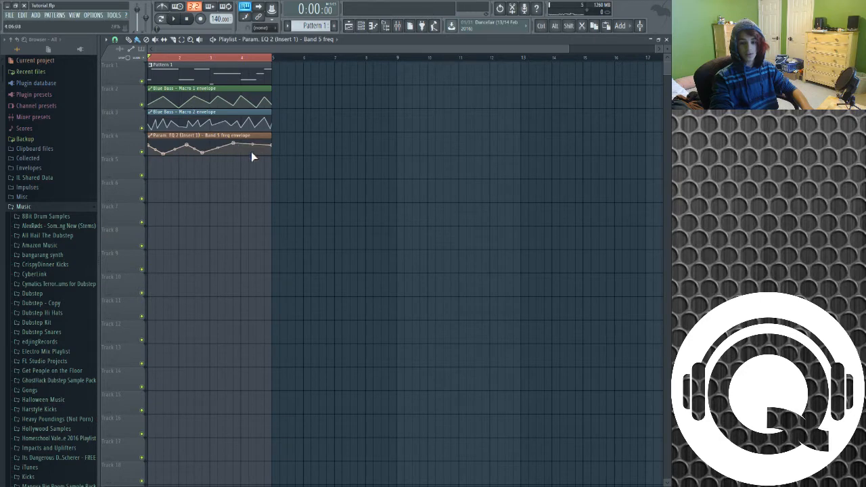
{"action": "left_click_drag", "start_coordinate": [252, 145], "coordinate": [244, 154]}
{"action": "key", "text": "space"}
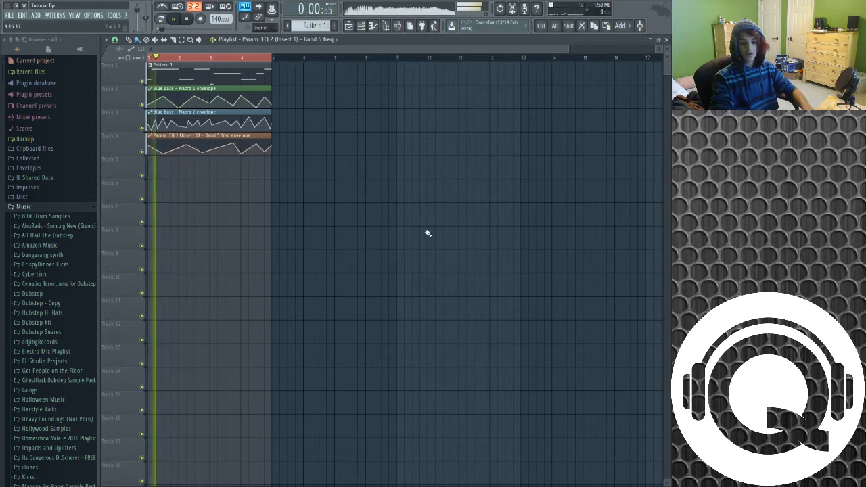
{"action": "left_click_drag", "start_coordinate": [567, 49], "coordinate": [476, 50]}
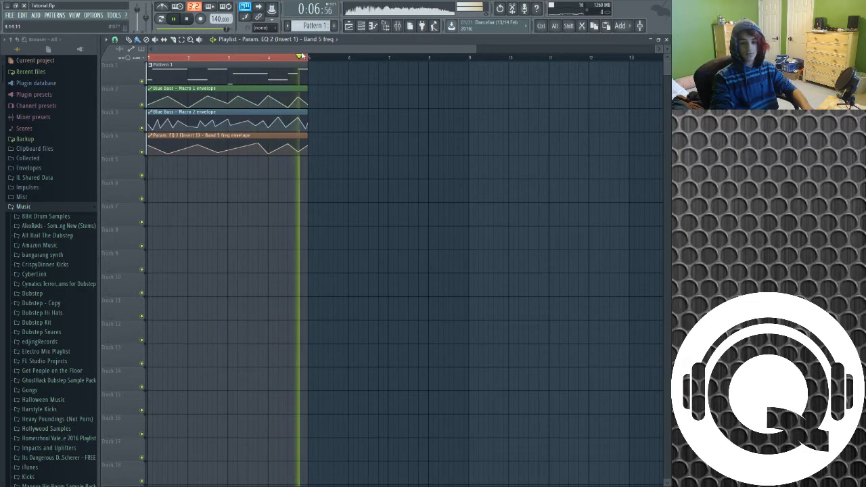
{"action": "key", "text": "space"}
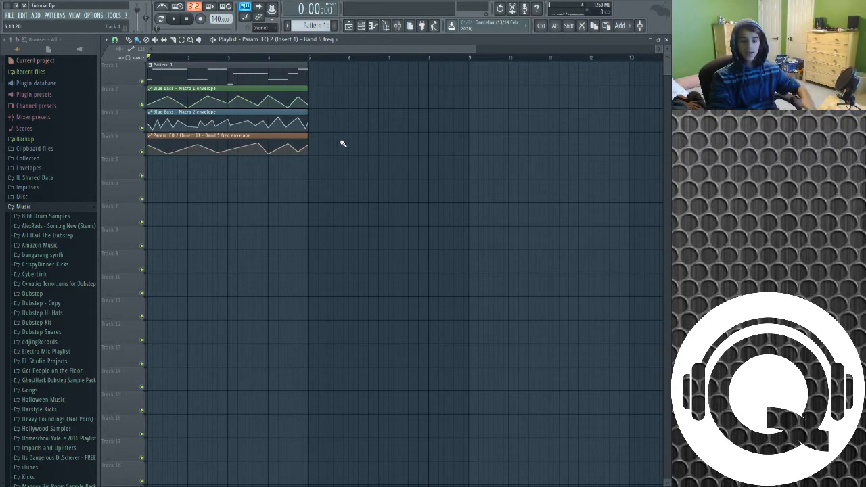
Mute the three automation tracks, Tracks 2 to 4, and play Pattern 1 without them
{"action": "key", "text": "ctrl"}
{"action": "left_click_drag", "start_coordinate": [480, 260], "coordinate": [299, 103]}
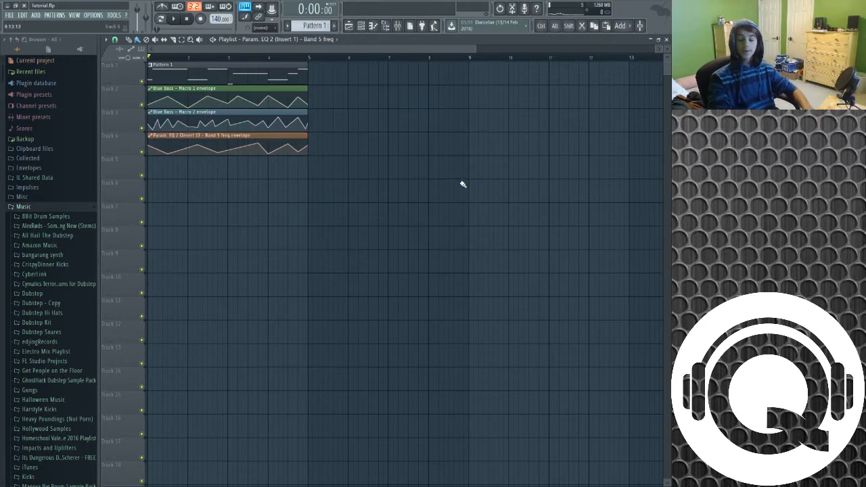
{"action": "left_click", "coordinate": [142, 105]}
{"action": "left_click", "coordinate": [142, 128]}
{"action": "left_click", "coordinate": [141, 152]}
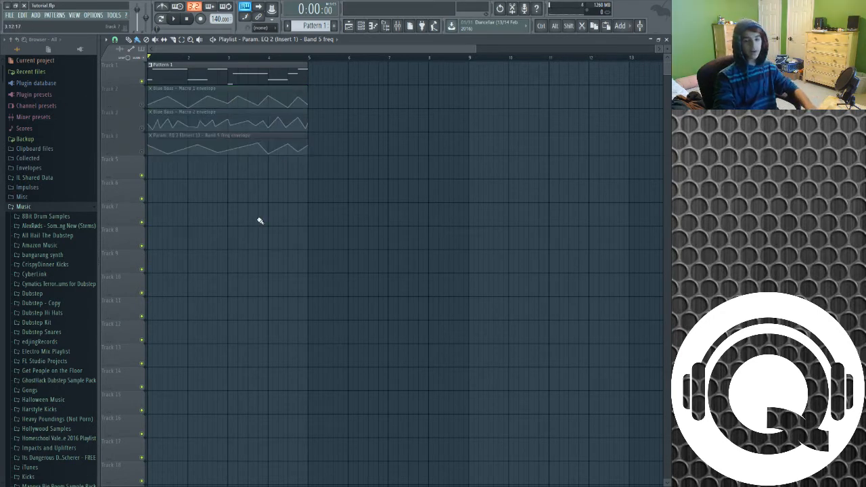
{"action": "key", "text": "space"}
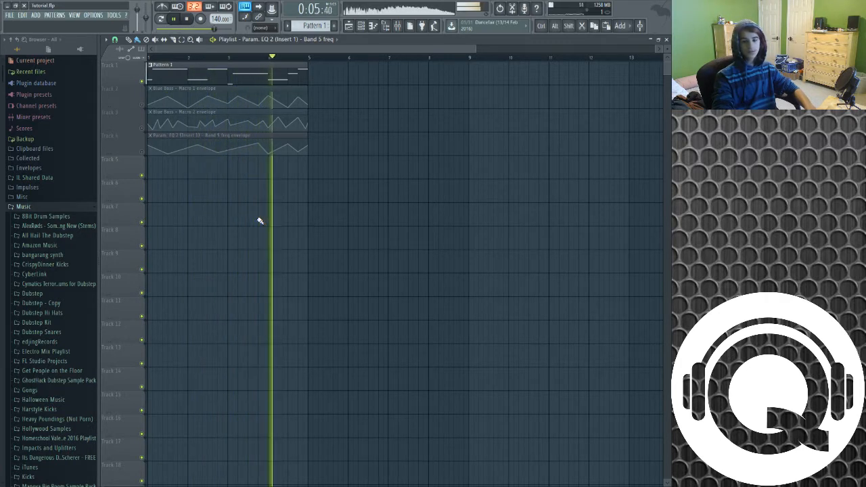
{"action": "key", "text": "space"}
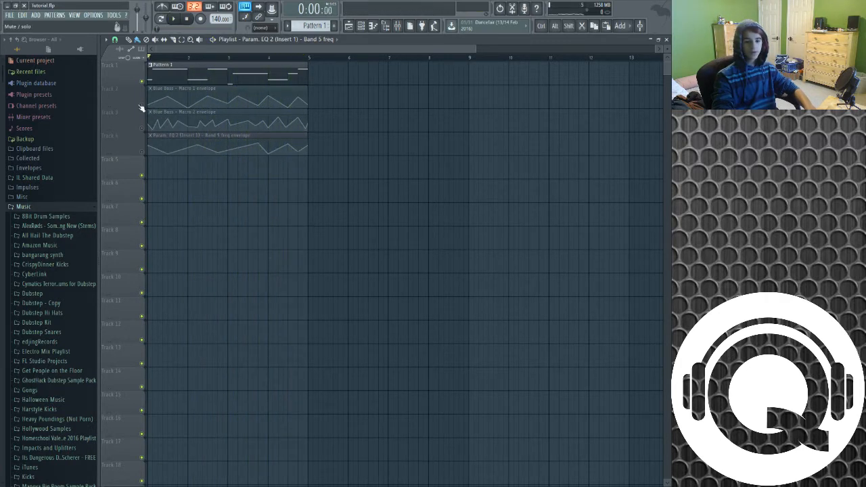
Unmute the automation on Tracks 2 to 4 and play the pattern with it for comparison
{"action": "left_click", "coordinate": [141, 105]}
{"action": "left_click", "coordinate": [142, 129]}
{"action": "left_click", "coordinate": [141, 151]}
{"action": "key", "text": "space"}
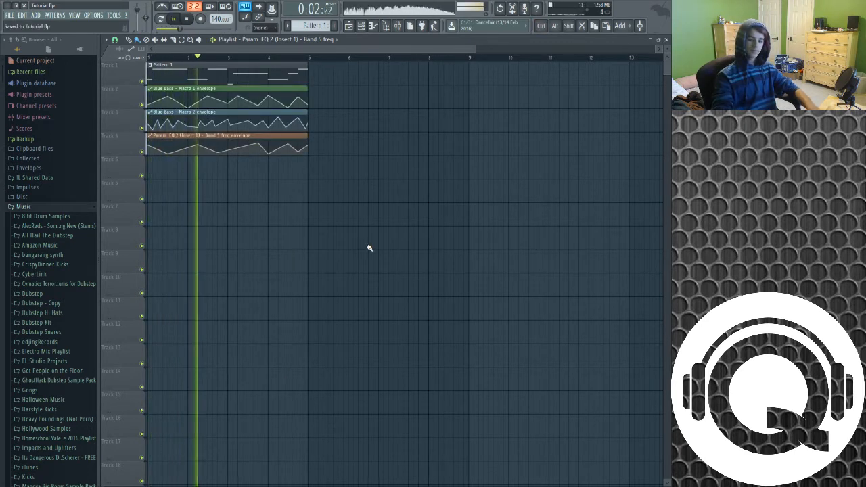
{"action": "key", "text": "space"}
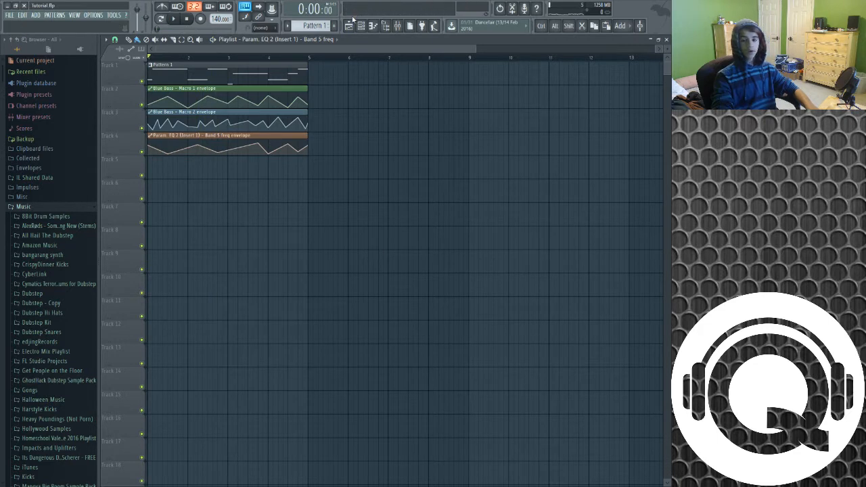
Add a new Serum channel, route it to mixer Insert 1, and place its window below the channel rack
{"action": "left_click", "coordinate": [361, 26]}
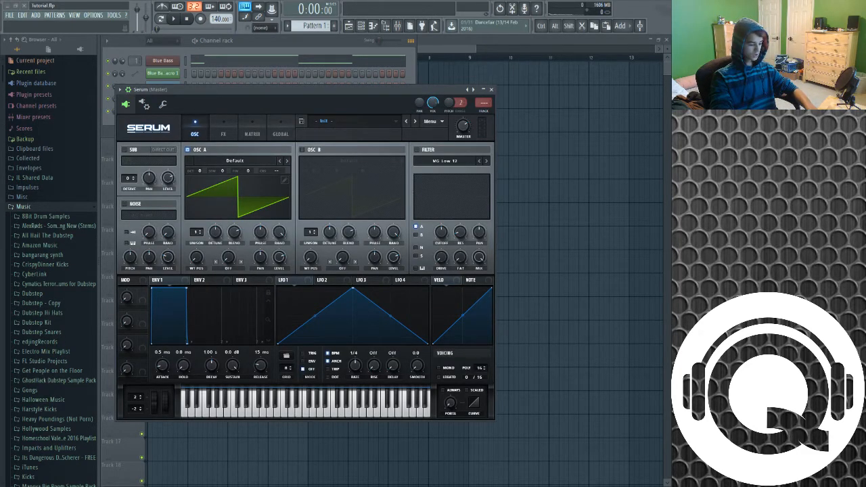
{"action": "left_click_drag", "start_coordinate": [326, 96], "coordinate": [453, 88]}
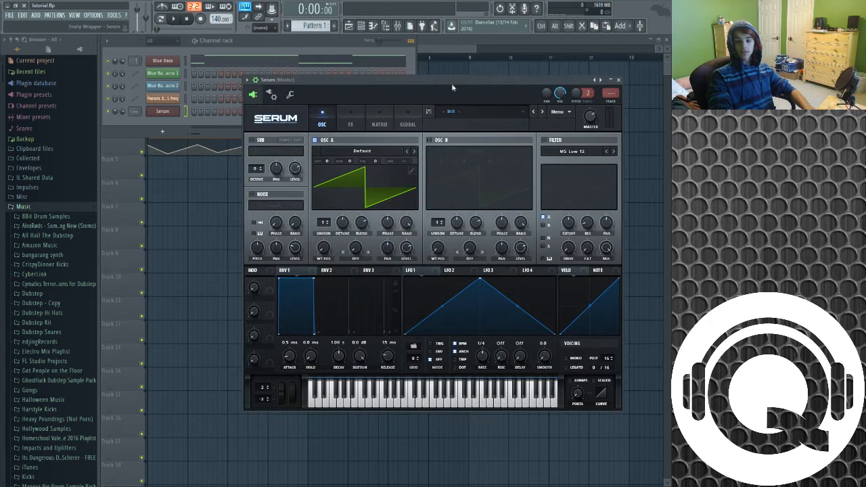
{"action": "left_click", "coordinate": [135, 111]}
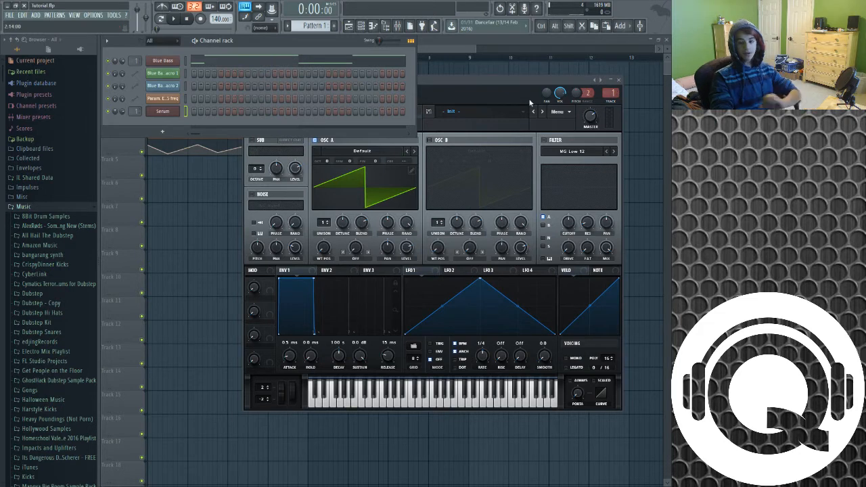
{"action": "left_click_drag", "start_coordinate": [489, 80], "coordinate": [457, 80]}
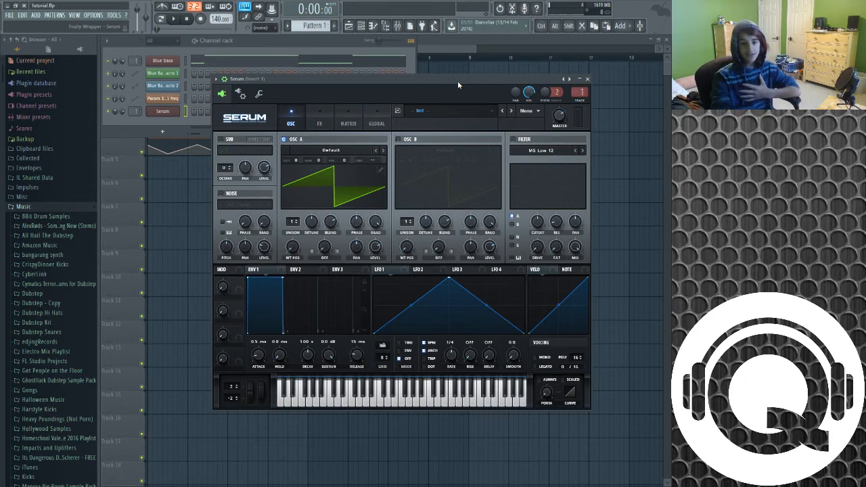
{"action": "left_click_drag", "start_coordinate": [457, 80], "coordinate": [448, 98]}
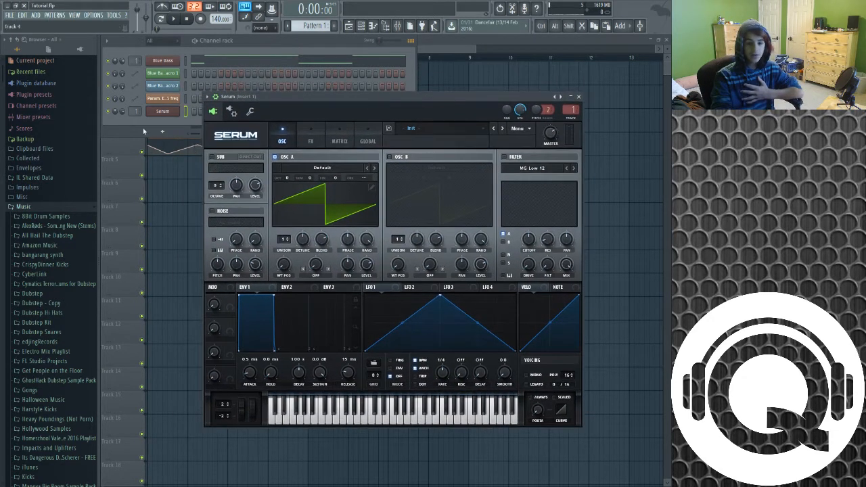
Examine how band 5 moves in Insert 1's Fruity parametric EQ 2 during playback, and bring the channel rack back to the front
{"action": "left_click", "coordinate": [401, 31]}
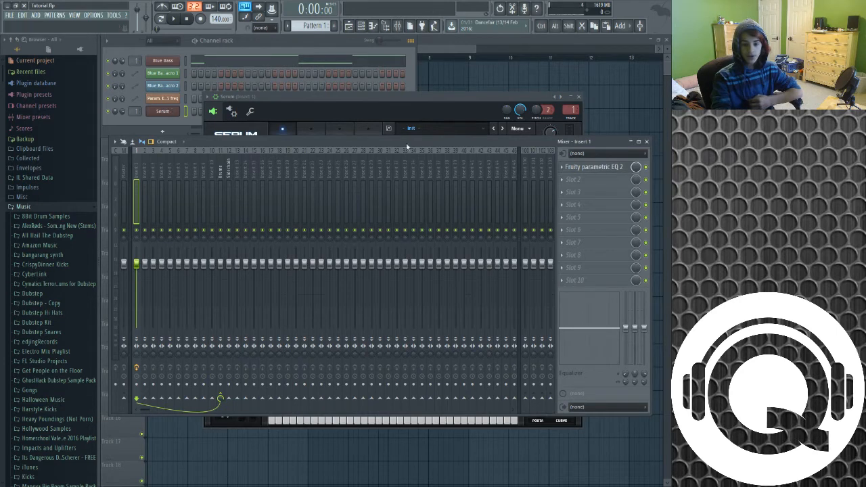
{"action": "left_click", "coordinate": [590, 169]}
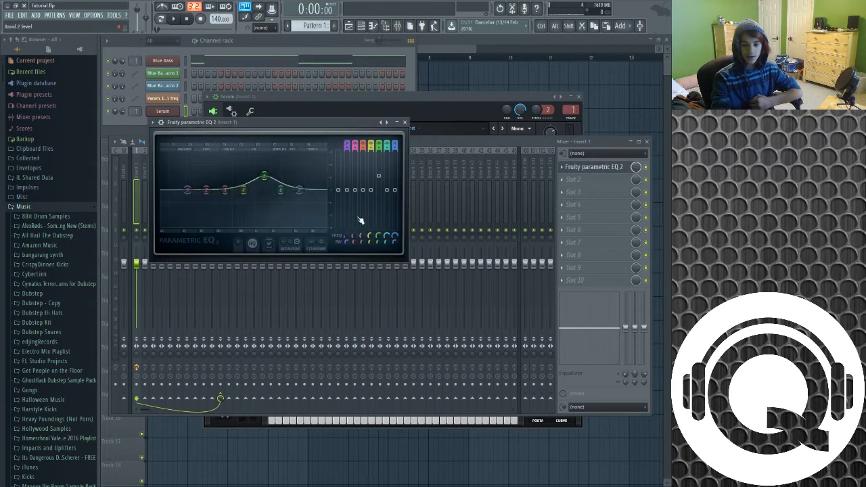
{"action": "key", "text": "space"}
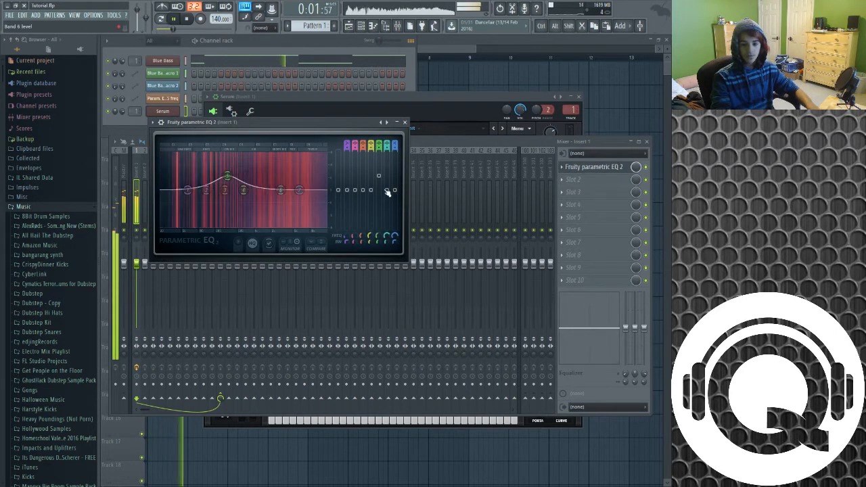
{"action": "left_click", "coordinate": [405, 124]}
{"action": "key", "text": "space"}
{"action": "left_click", "coordinate": [298, 41]}
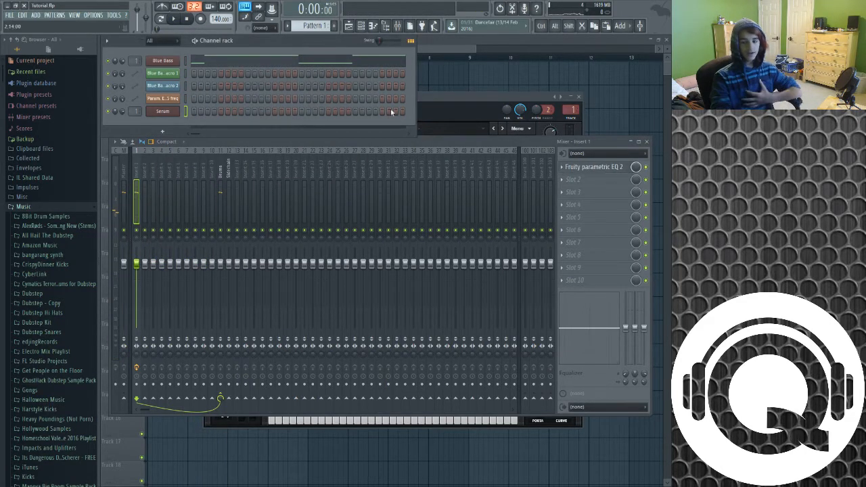
Enable oscillator B in the new Serum, and load the Trilobyte 2 wavetable into oscillator A with its wavetable position at 93
{"action": "left_click", "coordinate": [468, 97]}
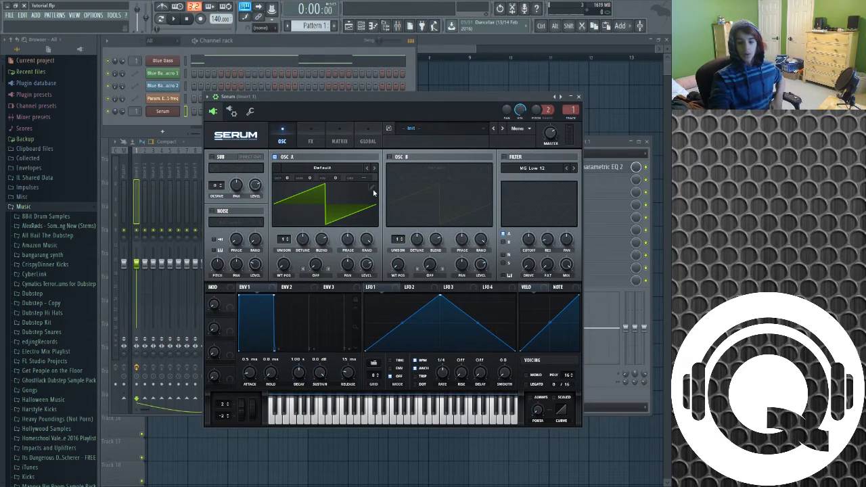
{"action": "left_click", "coordinate": [390, 157]}
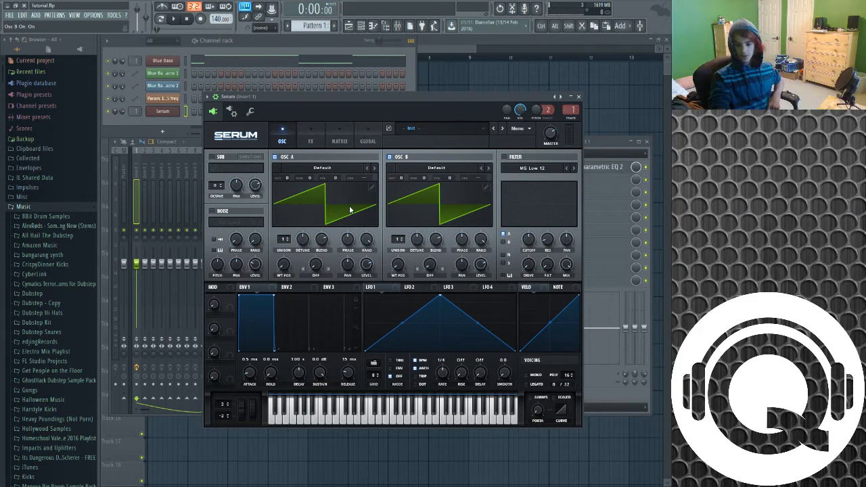
{"action": "left_click", "coordinate": [462, 217]}
{"action": "left_click_drag", "start_coordinate": [287, 268], "coordinate": [298, 244]}
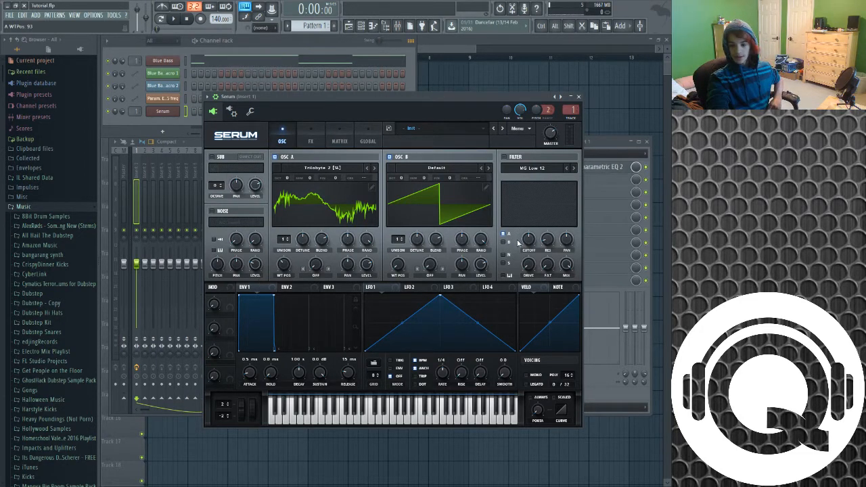
Load a basic sine-shaped wavetable into oscillator B at wavetable position 32, and set both oscillators to -2 octaves
{"action": "left_click", "coordinate": [514, 251]}
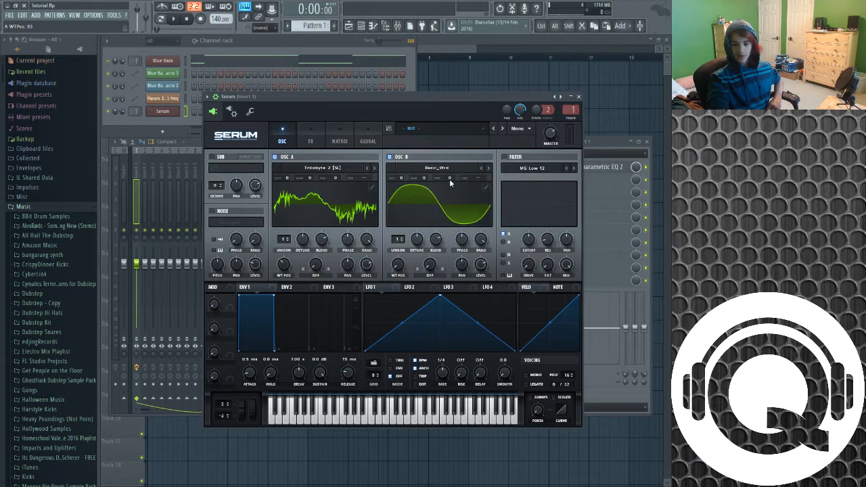
{"action": "left_click_drag", "start_coordinate": [399, 268], "coordinate": [425, 289]}
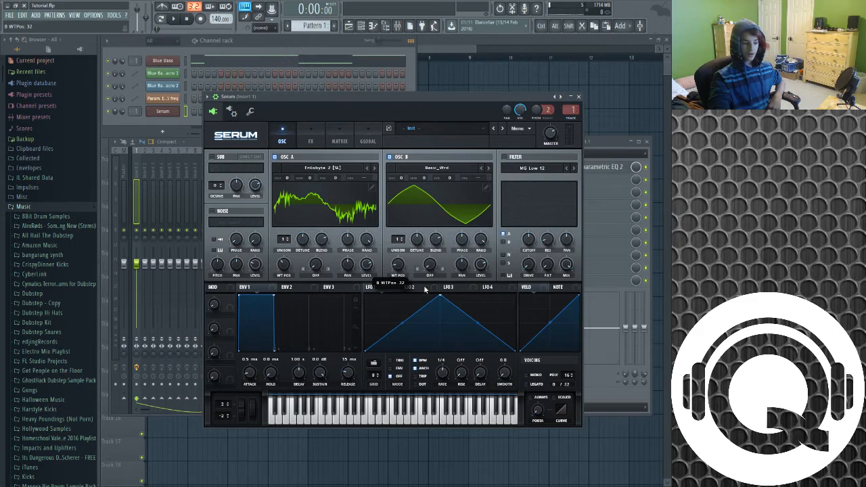
{"action": "left_click_drag", "start_coordinate": [291, 177], "coordinate": [291, 203]}
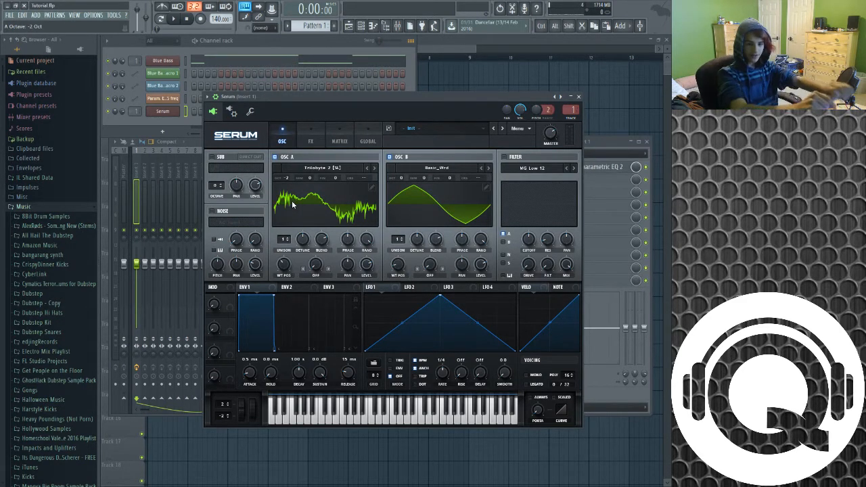
{"action": "left_click_drag", "start_coordinate": [400, 179], "coordinate": [402, 201]}
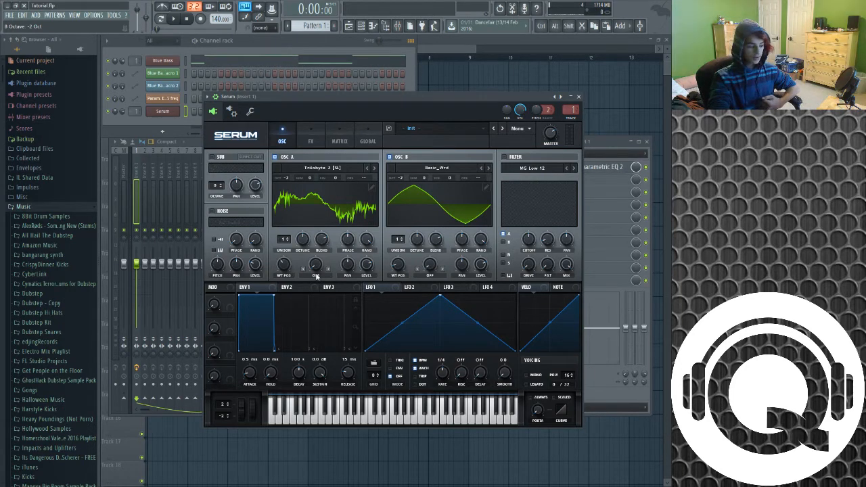
Enable the filter as an HP 12 high-pass and lower its cutoff
{"action": "left_click", "coordinate": [504, 157]}
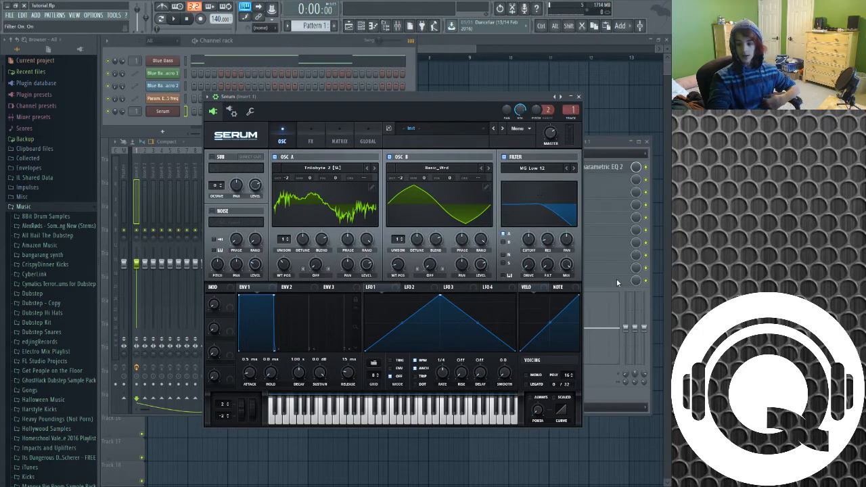
{"action": "left_click", "coordinate": [602, 242]}
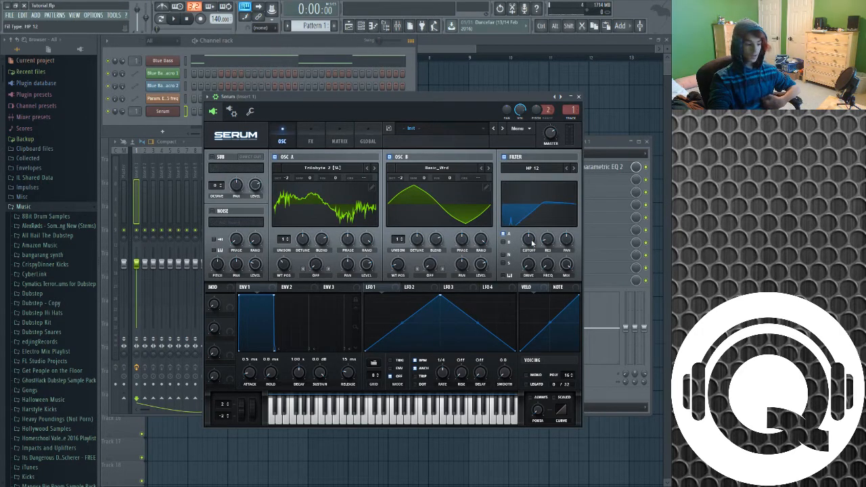
{"action": "left_click_drag", "start_coordinate": [532, 243], "coordinate": [536, 269]}
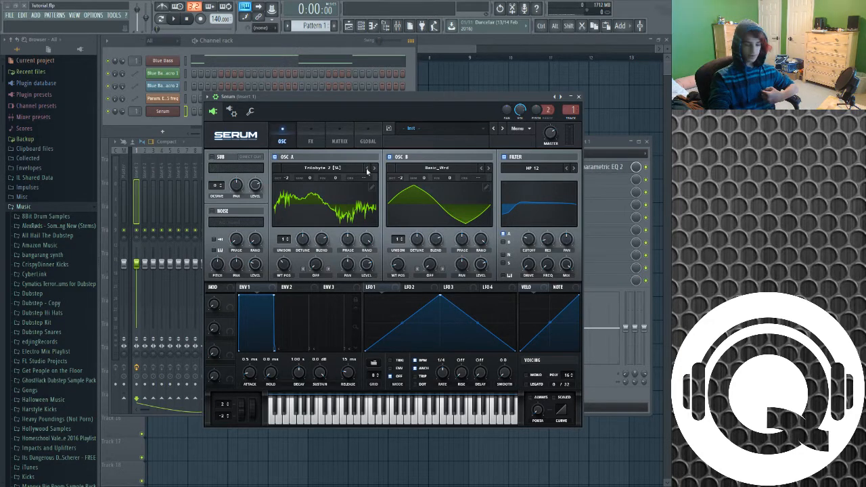
Enable the Hyper/Dimension effect with the Hyper mix at 0%, and add Tube distortion with 87% drive
{"action": "left_click", "coordinate": [315, 141]}
{"action": "left_click", "coordinate": [214, 159]}
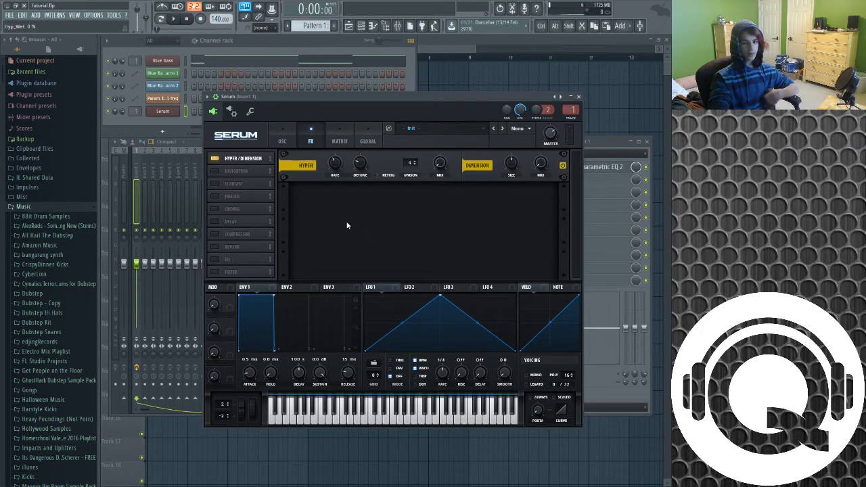
{"action": "left_click", "coordinate": [215, 171]}
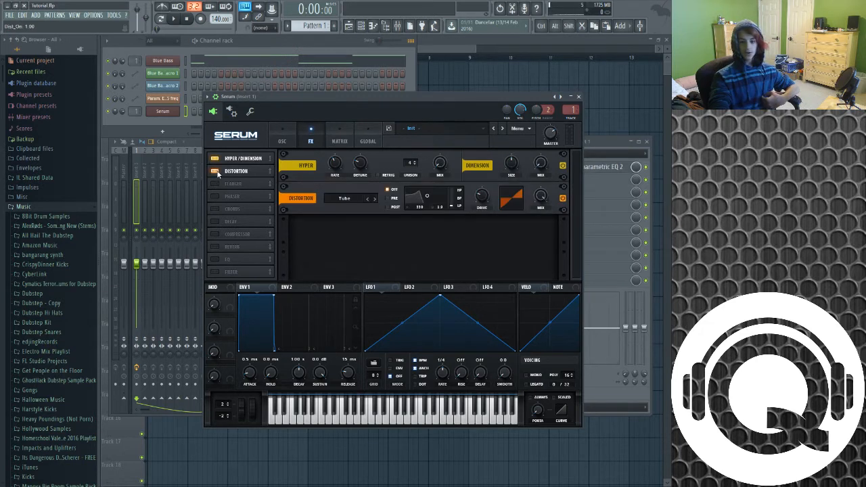
{"action": "left_click", "coordinate": [480, 198]}
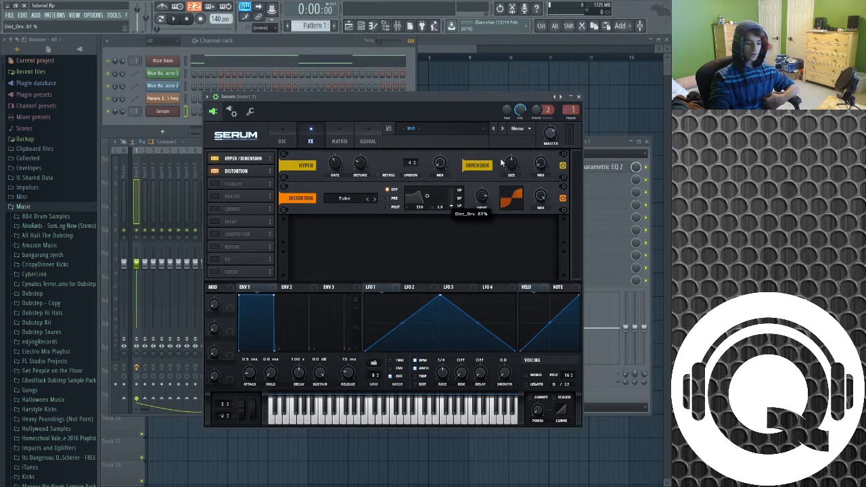
Enable the Phaser with a rate of 0.00 Hz and a frequency of 224 Hz, and enable the Compressor with adjusted gain
{"action": "left_click", "coordinate": [215, 197]}
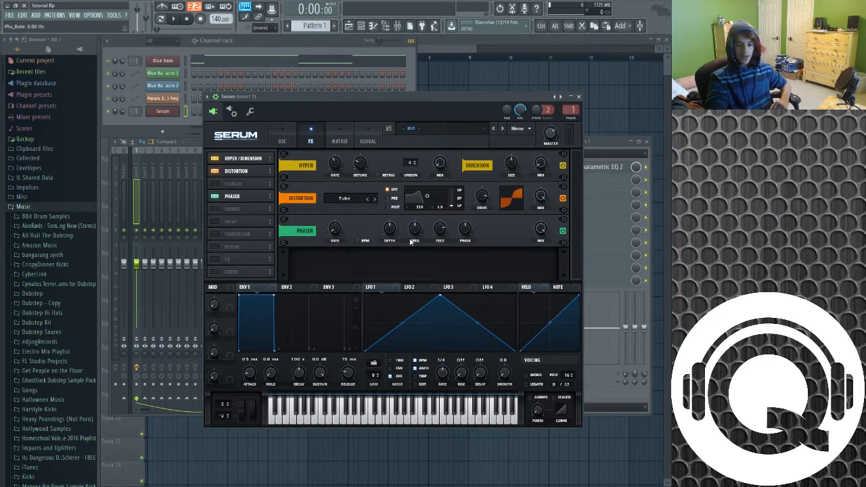
{"action": "left_click_drag", "start_coordinate": [421, 245], "coordinate": [422, 247]}
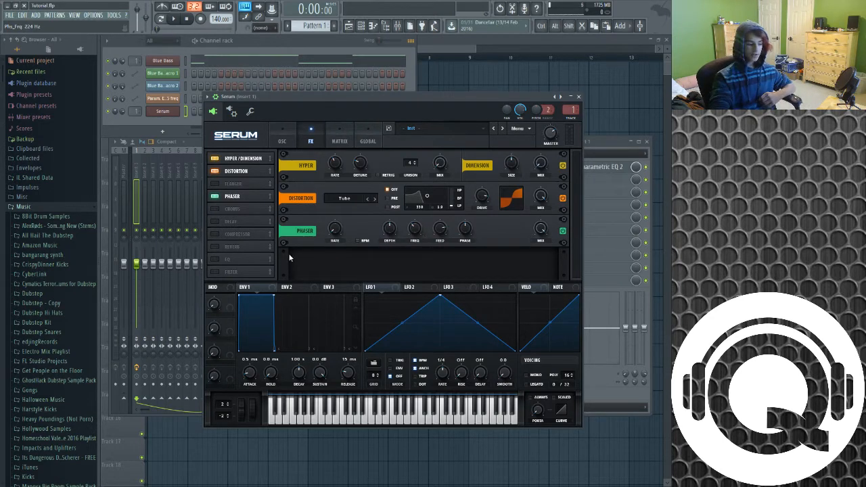
{"action": "left_click", "coordinate": [215, 234]}
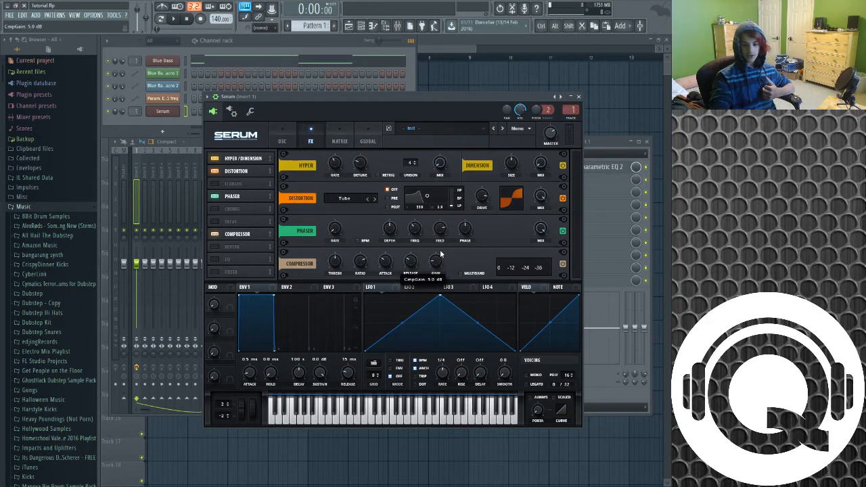
{"action": "left_click_drag", "start_coordinate": [440, 254], "coordinate": [439, 268]}
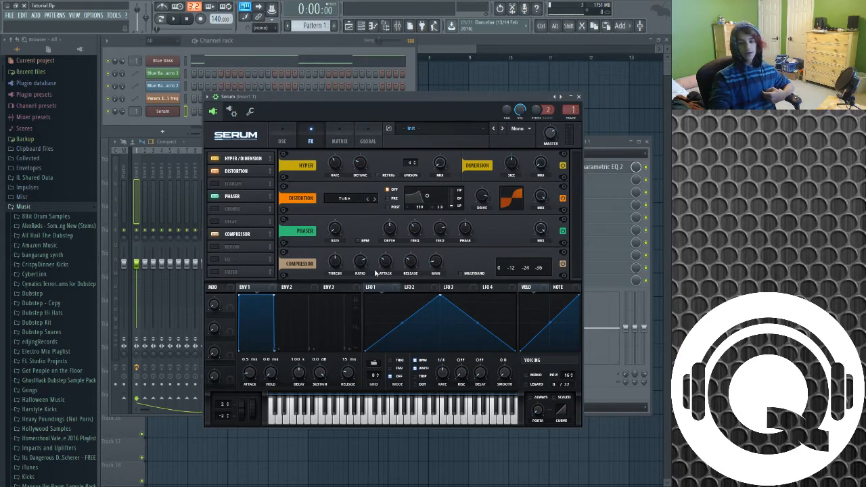
Map Macro 1 to oscillator A's wavetable position, and set its warp mode to FM (From B) with oscillator B's level at 0%
{"action": "left_click", "coordinate": [287, 137]}
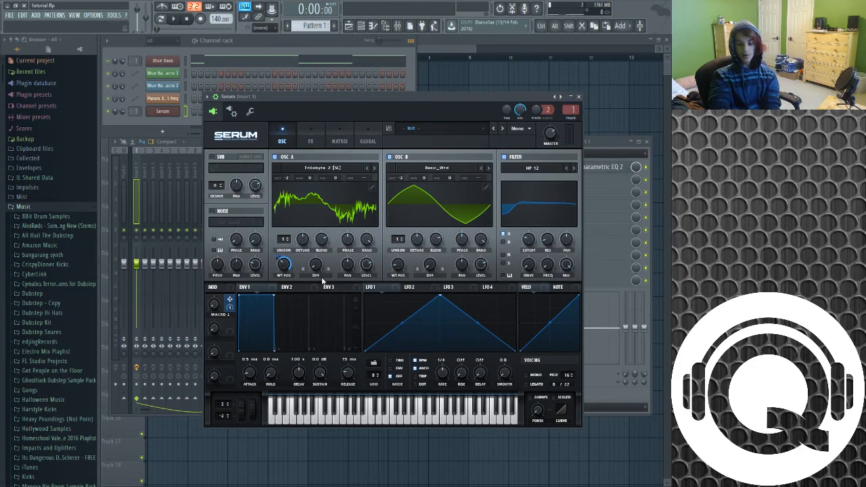
{"action": "left_click", "coordinate": [331, 241]}
{"action": "left_click_drag", "start_coordinate": [483, 266], "coordinate": [480, 402]}
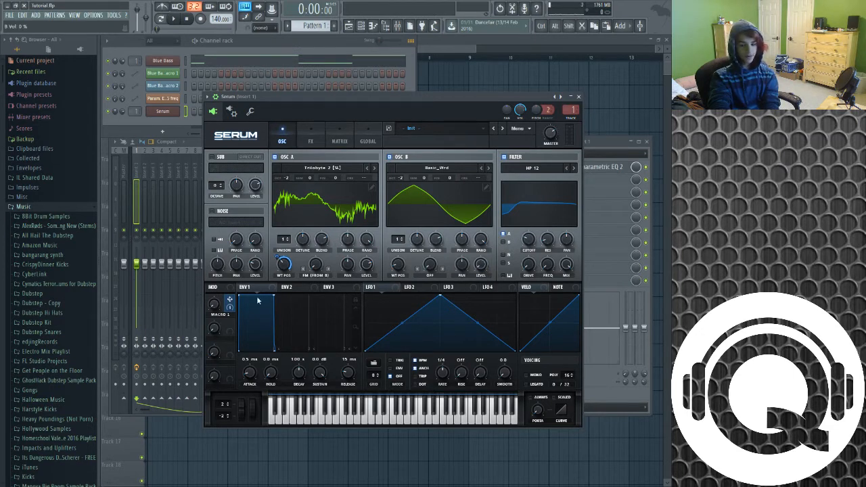
Map Macro 1 to oscillator A's FM warp amount with a modulation depth of 25, and test the macro
{"action": "left_click_drag", "start_coordinate": [324, 268], "coordinate": [320, 255]}
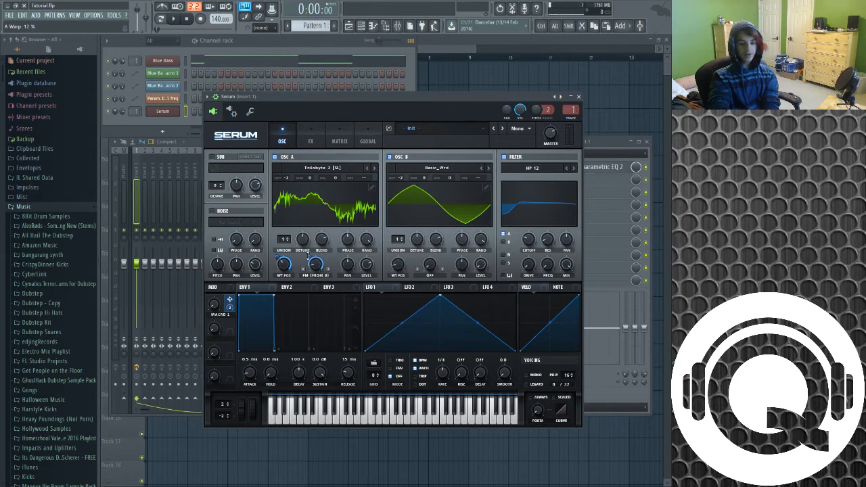
{"action": "left_click_drag", "start_coordinate": [308, 258], "coordinate": [312, 287]}
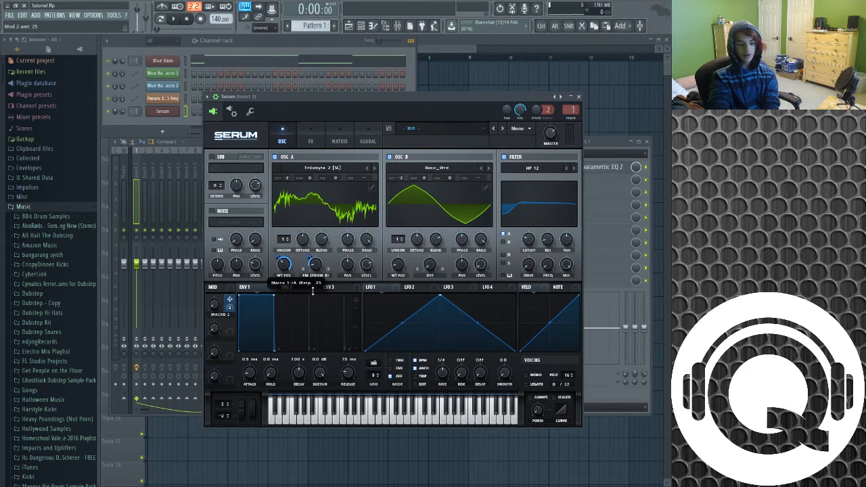
{"action": "left_click_drag", "start_coordinate": [217, 304], "coordinate": [204, 408]}
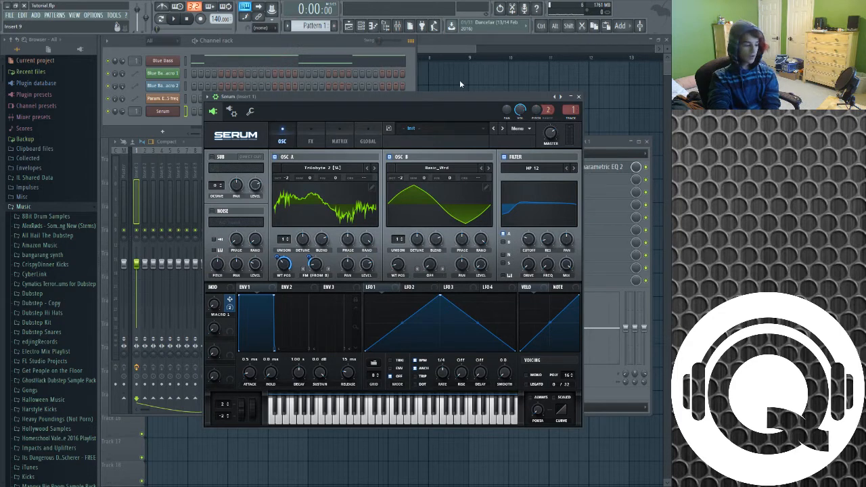
Set oscillator B's warp mode to Sync, map Macro 1 to it, and sweep the macro while playing notes
{"action": "left_click", "coordinate": [442, 269]}
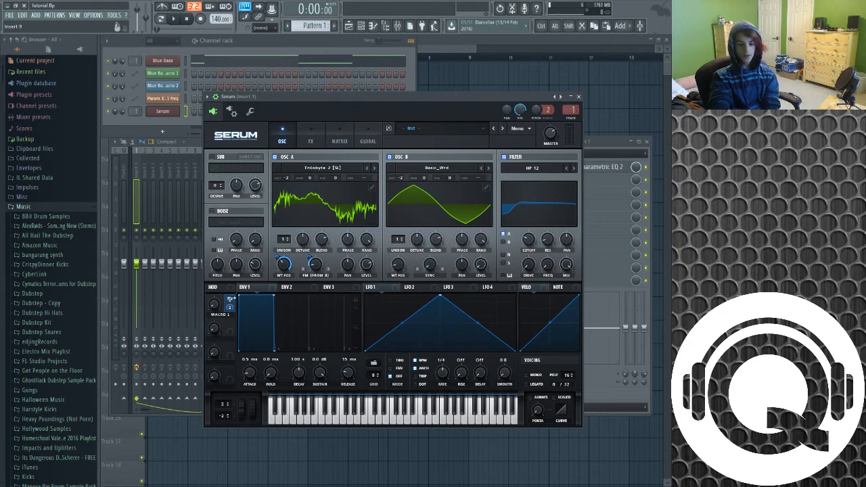
{"action": "left_click_drag", "start_coordinate": [230, 299], "coordinate": [430, 283]}
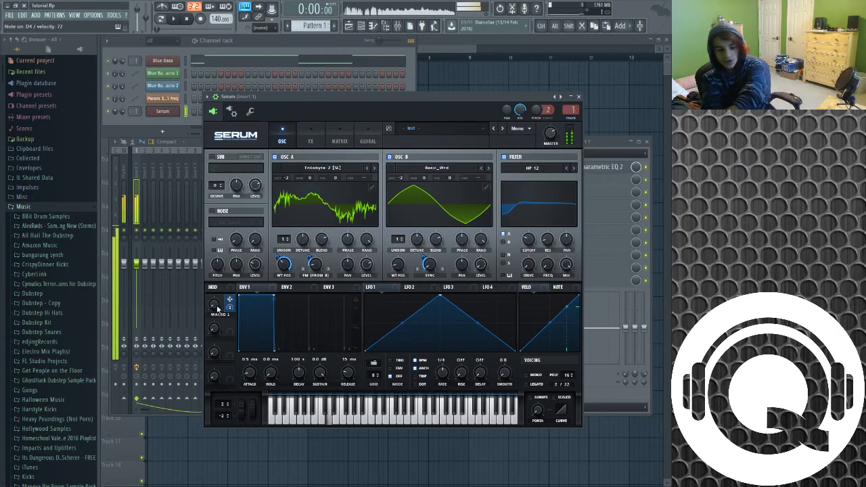
{"action": "left_click_drag", "start_coordinate": [223, 304], "coordinate": [250, 214]}
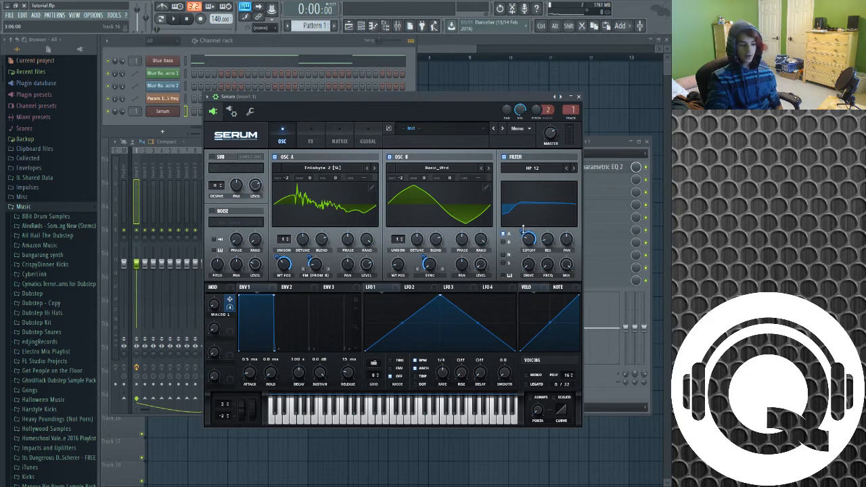
Map Macro 1 to the filter cutoff and the Hyper mix, auditioning the macro sweep with played notes
{"action": "left_click_drag", "start_coordinate": [523, 229], "coordinate": [522, 232]}
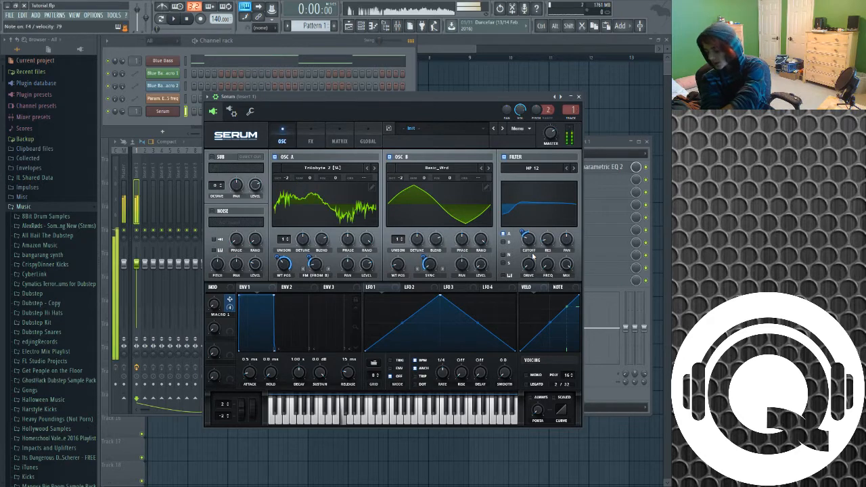
{"action": "left_click_drag", "start_coordinate": [214, 303], "coordinate": [278, 381]}
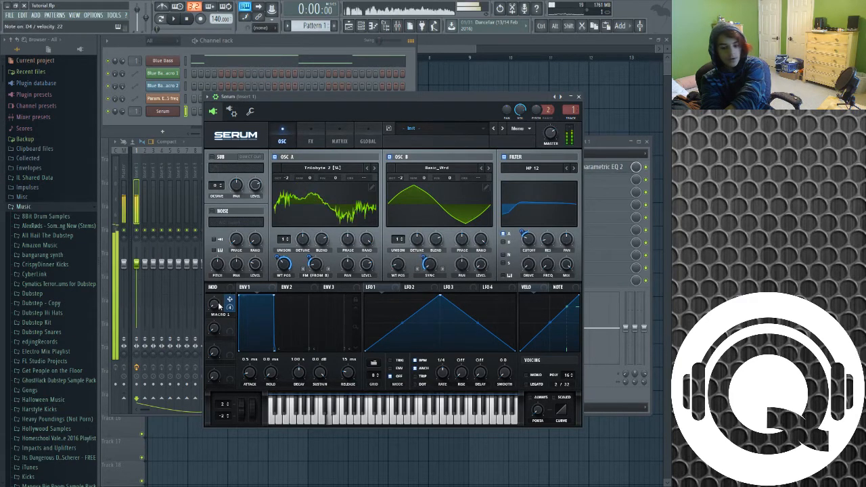
{"action": "left_click_drag", "start_coordinate": [214, 304], "coordinate": [214, 366]}
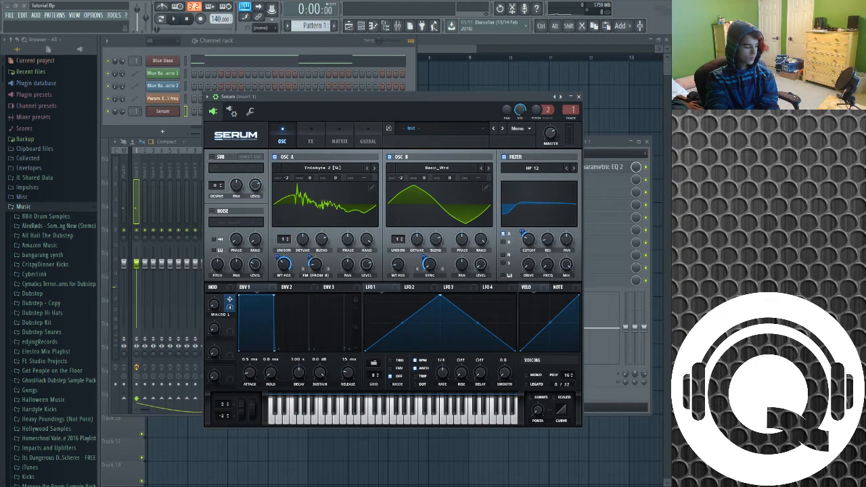
{"action": "left_click", "coordinate": [310, 141]}
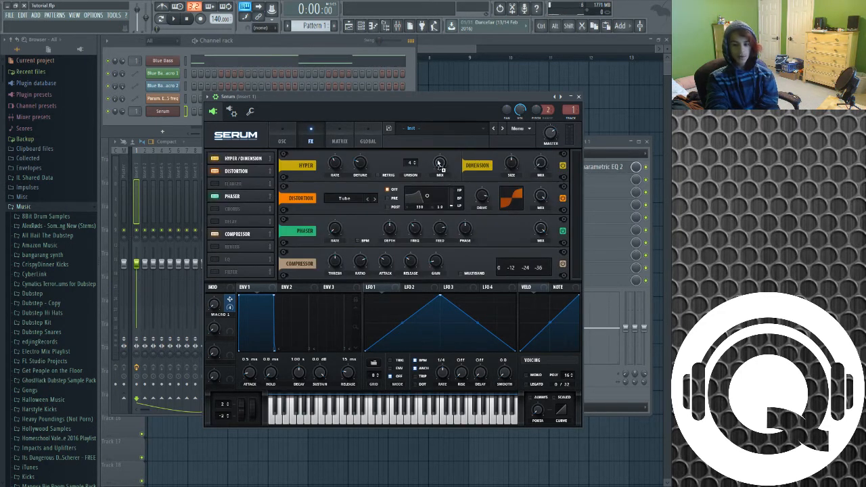
{"action": "left_click_drag", "start_coordinate": [438, 163], "coordinate": [442, 192]}
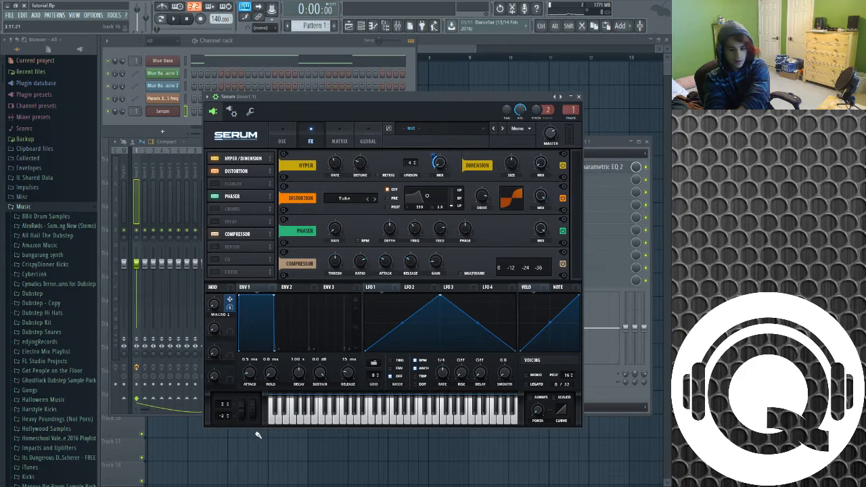
Map Macro 2 to the filter drive and sweep it while playing notes
{"action": "left_click", "coordinate": [283, 141]}
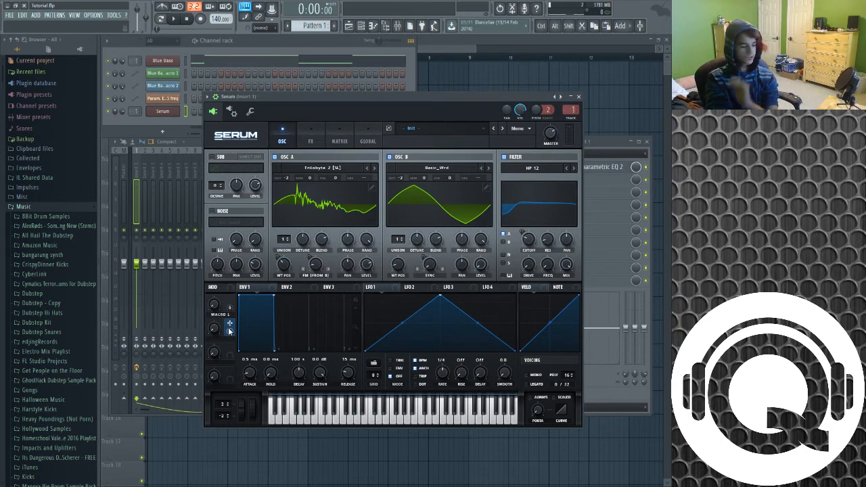
{"action": "left_click_drag", "start_coordinate": [229, 326], "coordinate": [545, 266]}
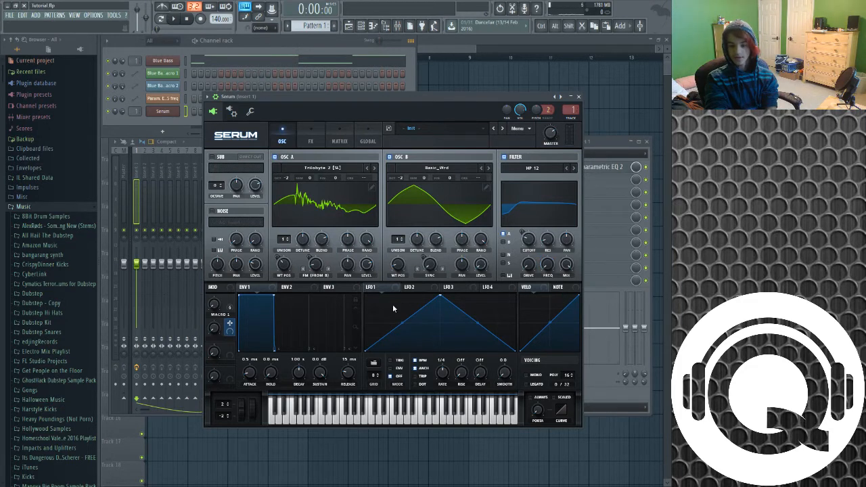
{"action": "left_click_drag", "start_coordinate": [235, 324], "coordinate": [529, 270]}
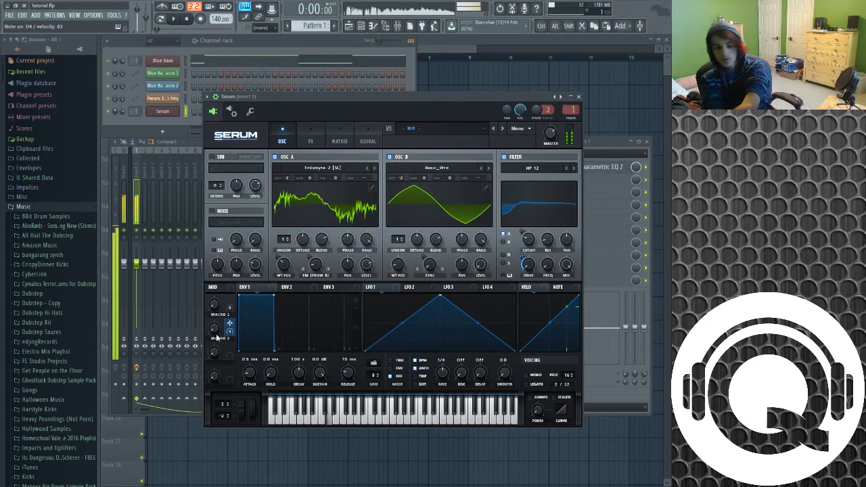
{"action": "left_click_drag", "start_coordinate": [216, 331], "coordinate": [289, 371]}
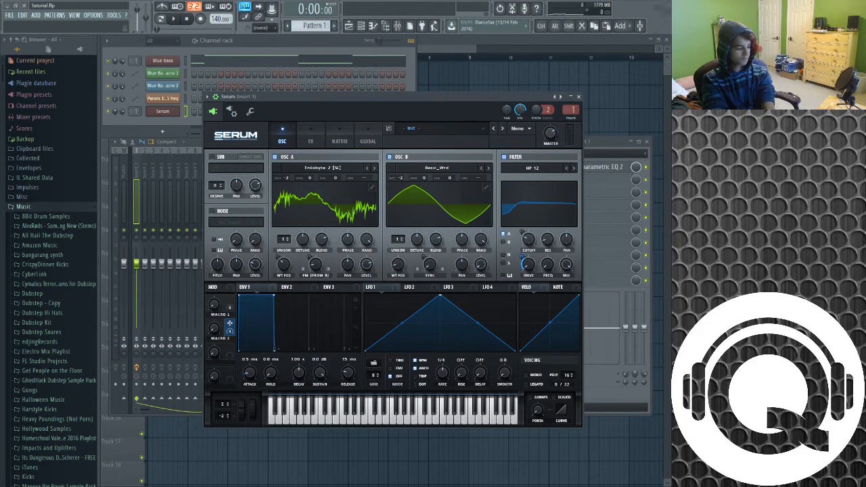
Map Macro 2 to the effects distortion drive with a modulation depth of -19, and sweep it while playing notes
{"action": "left_click", "coordinate": [310, 139]}
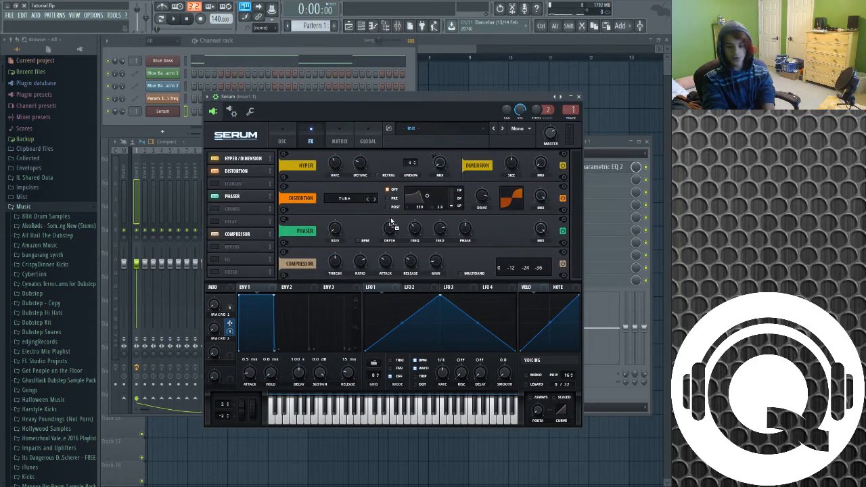
{"action": "left_click_drag", "start_coordinate": [486, 195], "coordinate": [479, 205]}
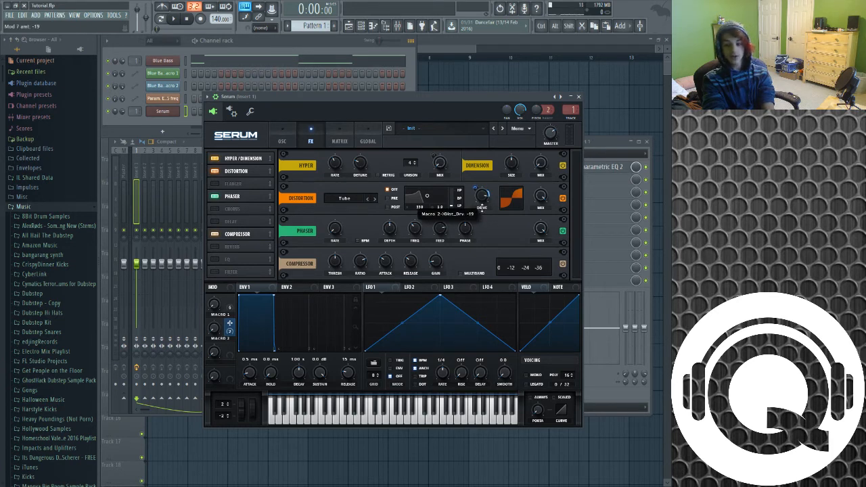
{"action": "key", "text": "z"}
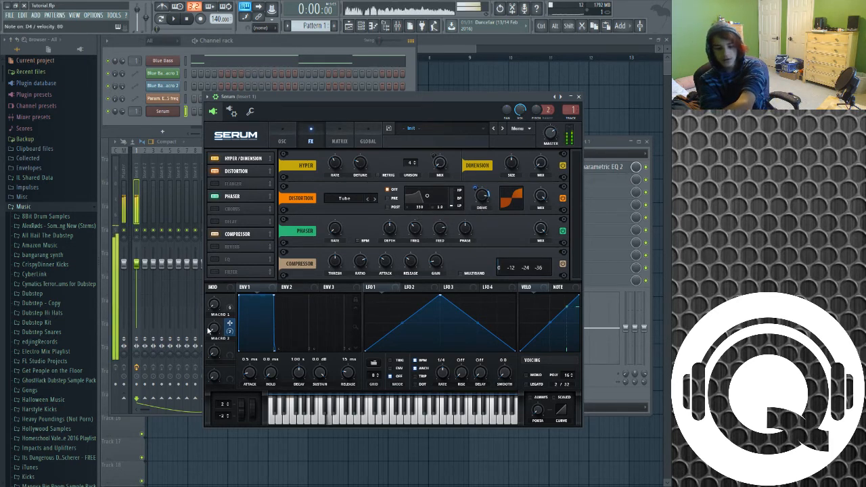
{"action": "left_click_drag", "start_coordinate": [213, 328], "coordinate": [277, 212]}
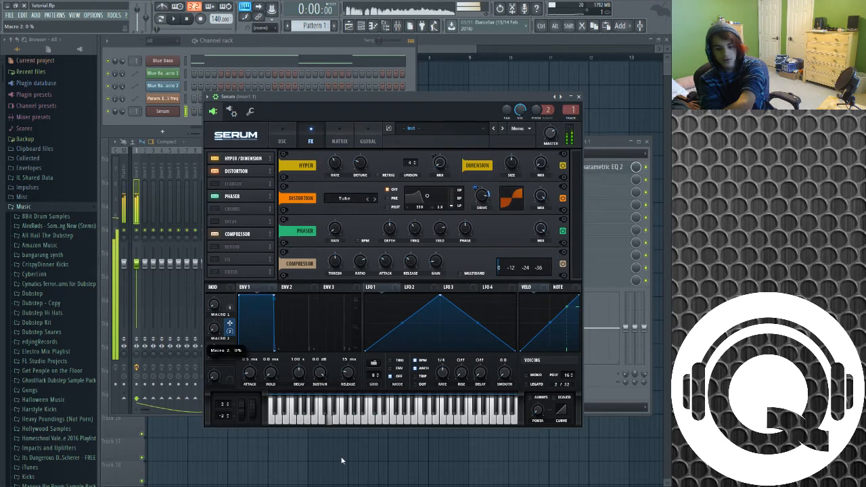
{"action": "left_click_drag", "start_coordinate": [329, 318], "coordinate": [354, 460]}
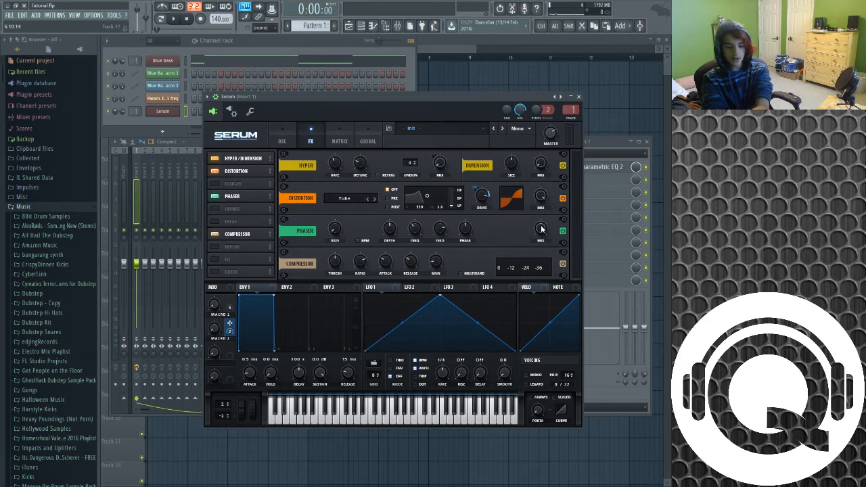
Set the Phaser mix to 20 %, map Macro 2 to it with depth 46, and sweep both macros while playing notes
{"action": "left_click_drag", "start_coordinate": [541, 230], "coordinate": [526, 269]}
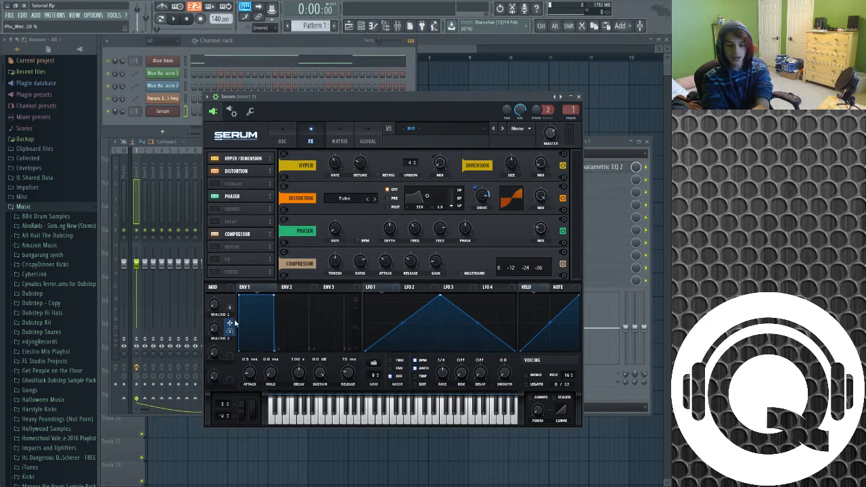
{"action": "left_click_drag", "start_coordinate": [528, 242], "coordinate": [540, 229]}
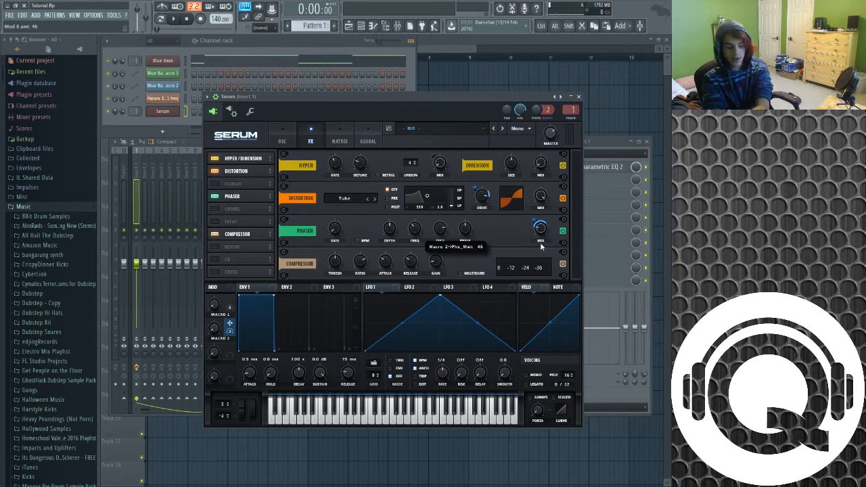
{"action": "left_click_drag", "start_coordinate": [214, 329], "coordinate": [274, 200]}
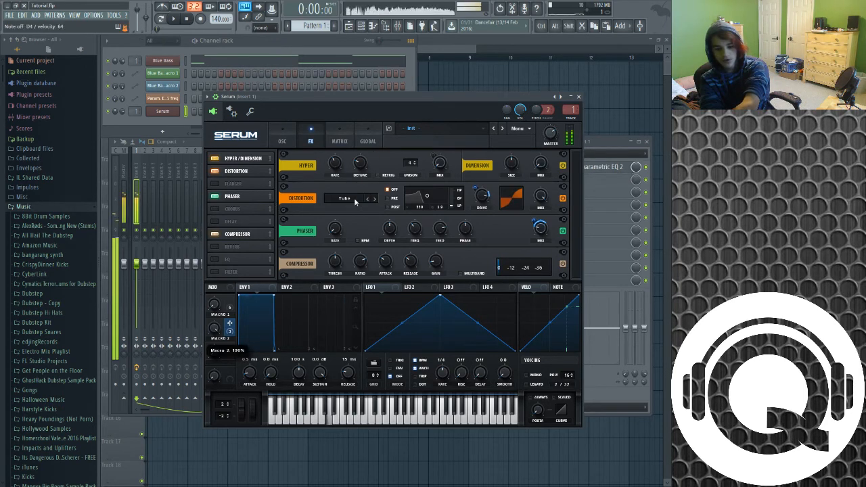
{"action": "left_click_drag", "start_coordinate": [214, 305], "coordinate": [228, 367]}
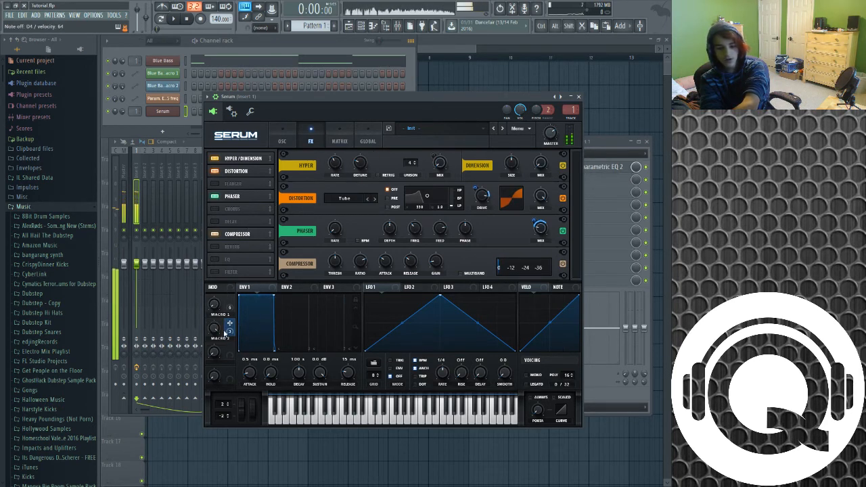
{"action": "double_click", "coordinate": [220, 315]}
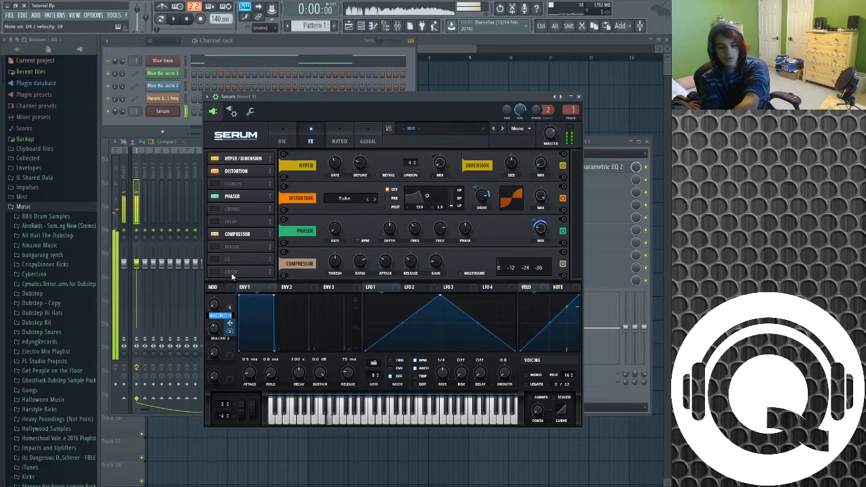
{"action": "left_click", "coordinate": [228, 349]}
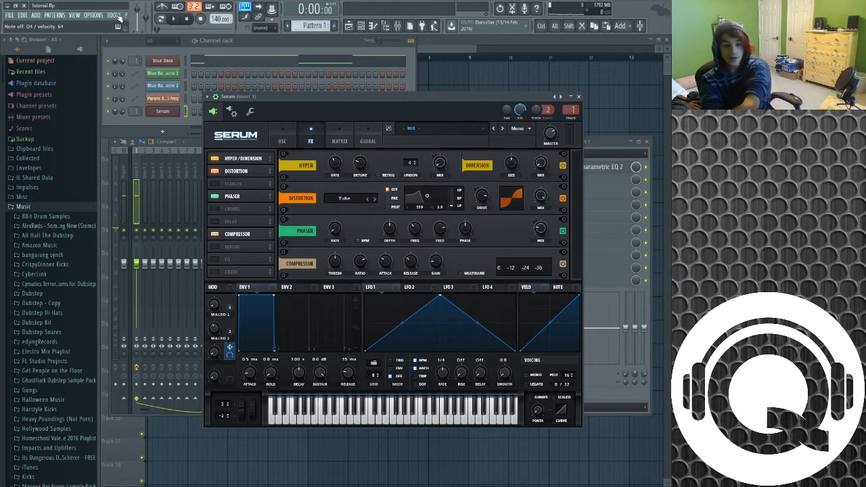
Turn on multilink to controllers and tweak Macro 1, repeating the same for Macro 2
{"action": "left_click", "coordinate": [272, 11]}
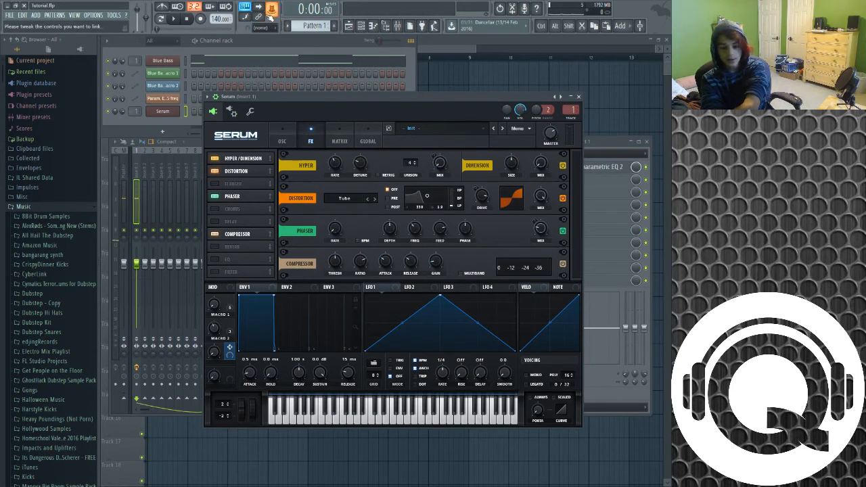
{"action": "left_click_drag", "start_coordinate": [214, 312], "coordinate": [210, 361]}
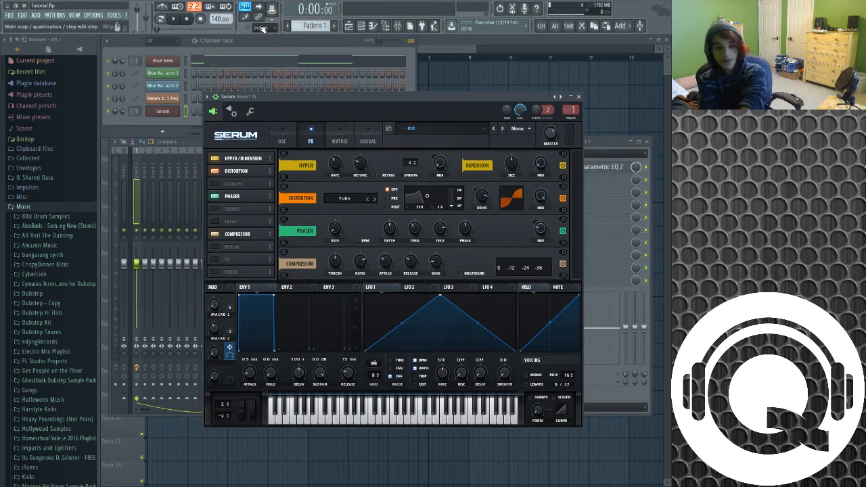
{"action": "left_click", "coordinate": [272, 10]}
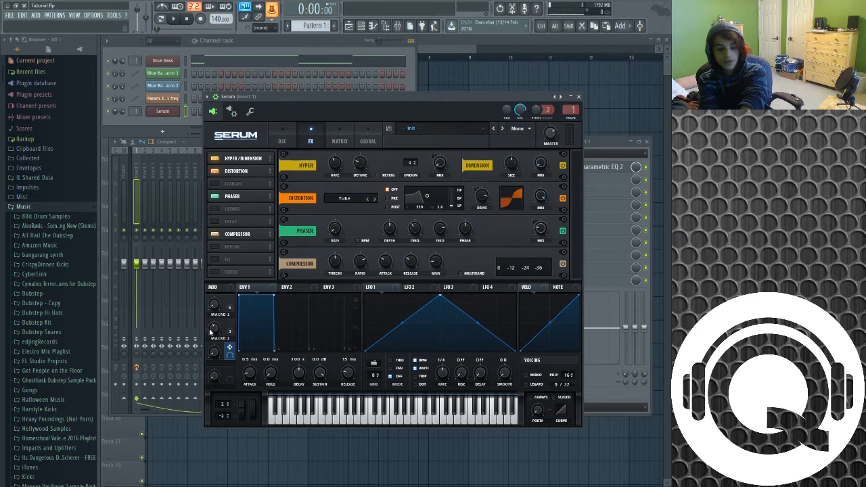
{"action": "mouse_move", "coordinate": [211, 331]}
{"action": "left_mouse_down"}
{"action": "mouse_move", "coordinate": [217, 324]}
{"action": "mouse_move", "coordinate": [215, 339]}
{"action": "left_mouse_up"}
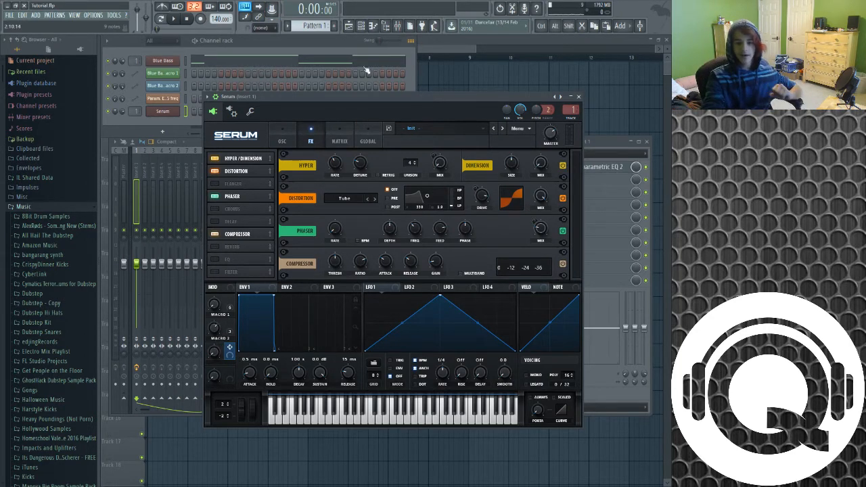
Switch to Pattern 2, enter a one-bar E4 note for the Serum channel, and audition it with the synth window open
{"action": "scroll", "coordinate": [312, 26], "scroll_direction": "down", "scroll_amount": 1}
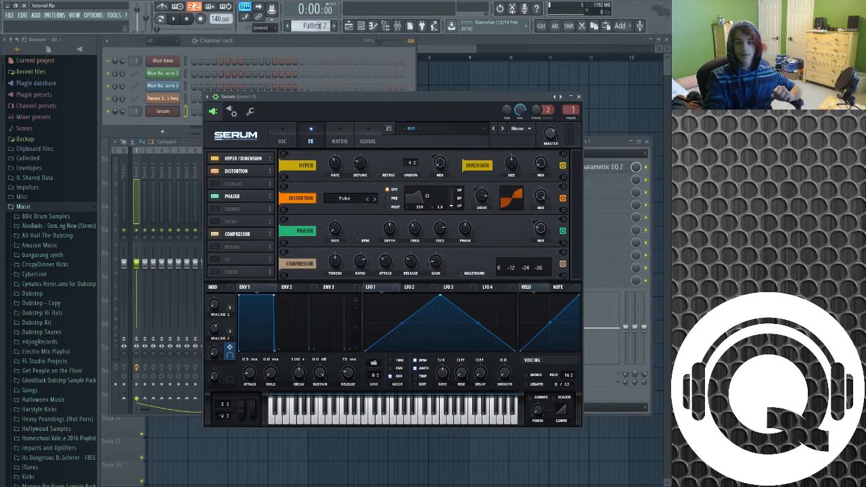
{"action": "left_click", "coordinate": [372, 25]}
{"action": "mouse_move", "coordinate": [354, 229]}
{"action": "left_mouse_down"}
{"action": "mouse_move", "coordinate": [103, 215]}
{"action": "mouse_move", "coordinate": [100, 303]}
{"action": "mouse_move", "coordinate": [98, 222]}
{"action": "mouse_move", "coordinate": [231, 221]}
{"action": "left_mouse_up"}
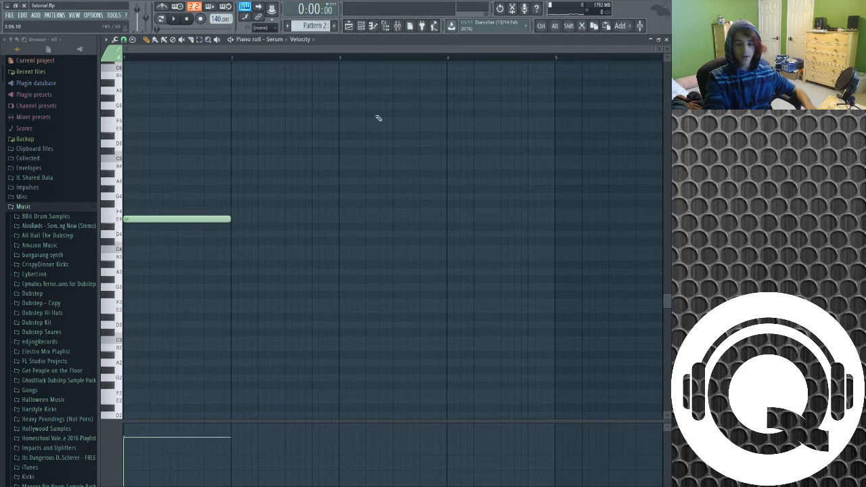
{"action": "left_click", "coordinate": [361, 25]}
{"action": "left_click", "coordinate": [162, 19]}
{"action": "key", "text": "space"}
{"action": "left_click", "coordinate": [169, 112]}
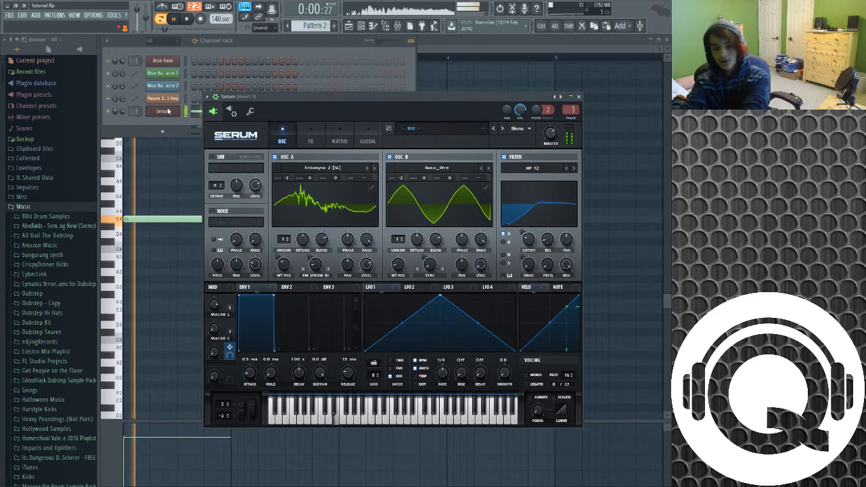
{"action": "key", "text": "space"}
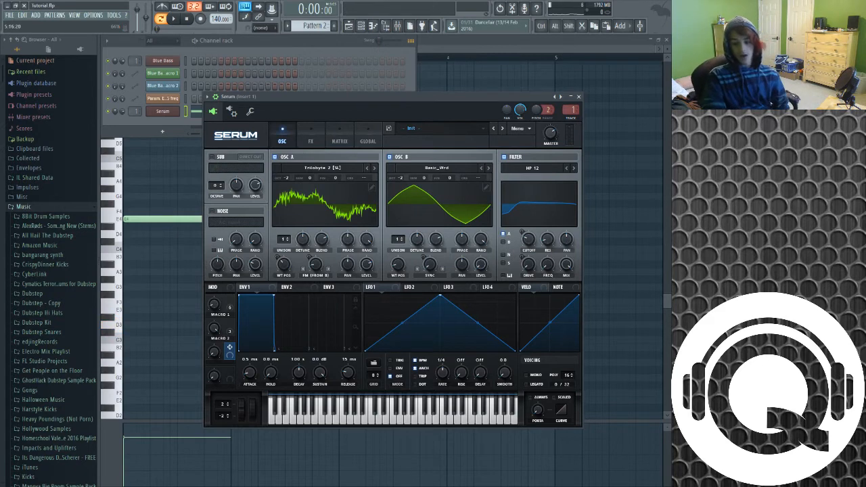
Enable Mono and Always portamento in Serum's voicing, set the portamento time to 261 ms, and close the synth
{"action": "left_click", "coordinate": [533, 375]}
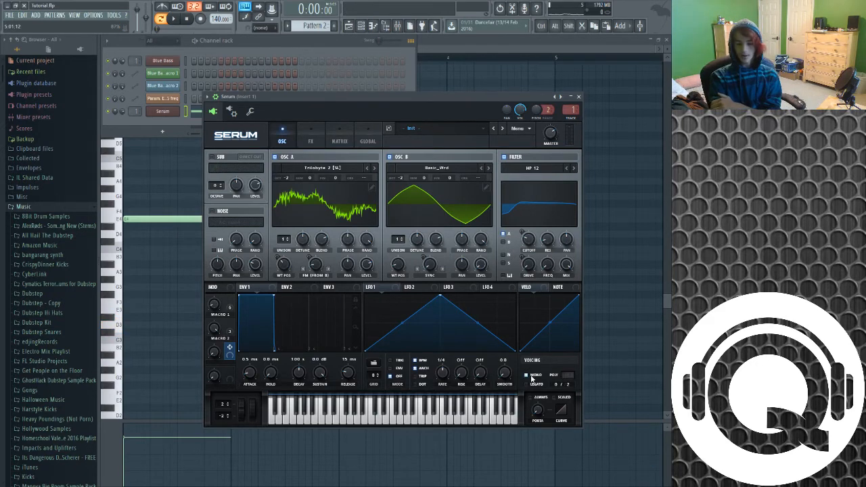
{"action": "left_click_drag", "start_coordinate": [536, 408], "coordinate": [546, 370]}
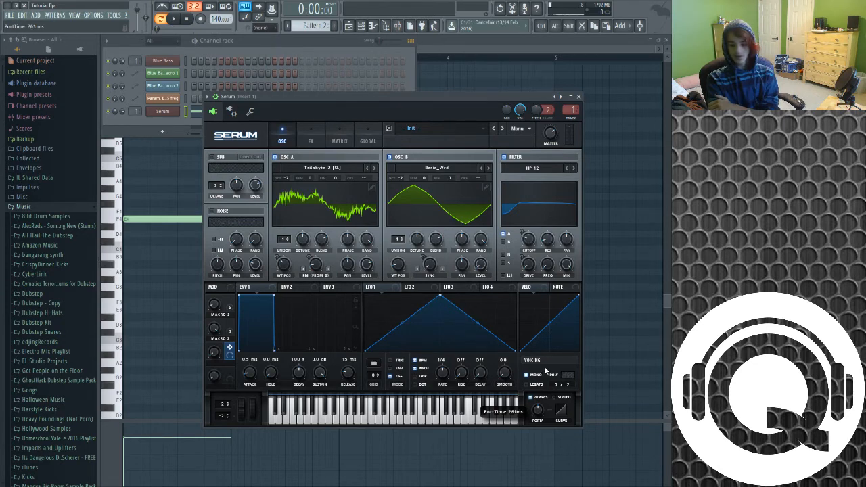
{"action": "left_click", "coordinate": [579, 97]}
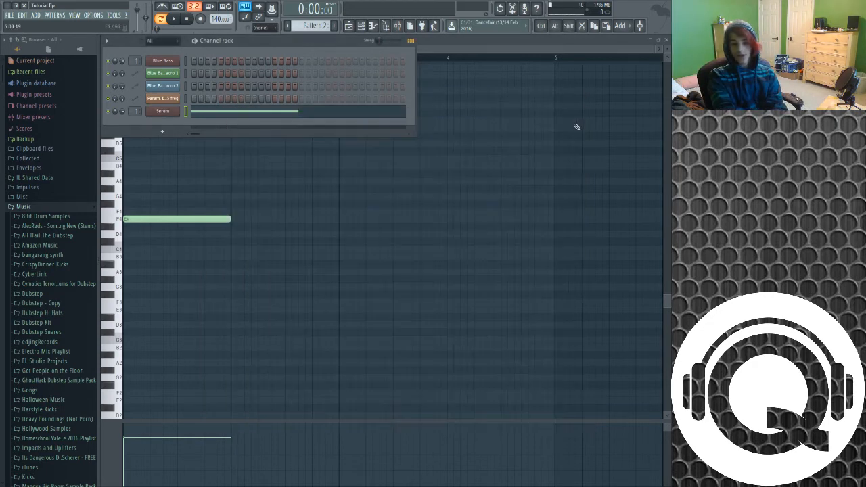
Delete the E4 test note, close the piano roll, and check the finished patch on the Blue Bass channel
{"action": "right_click", "coordinate": [220, 220]}
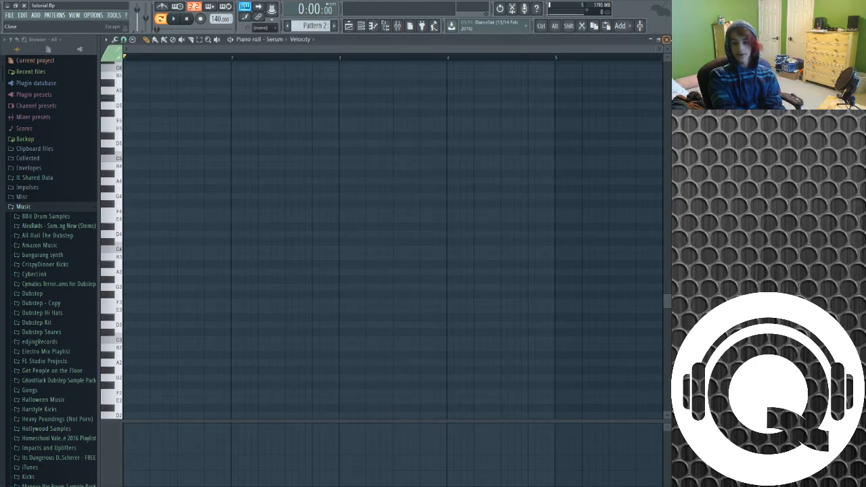
{"action": "left_click", "coordinate": [667, 40]}
{"action": "left_click", "coordinate": [163, 60]}
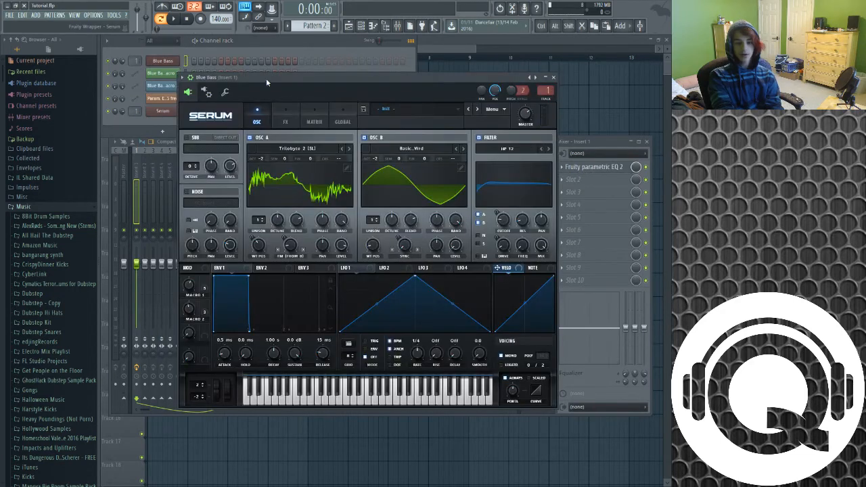
{"action": "left_click_drag", "start_coordinate": [266, 77], "coordinate": [283, 88]}
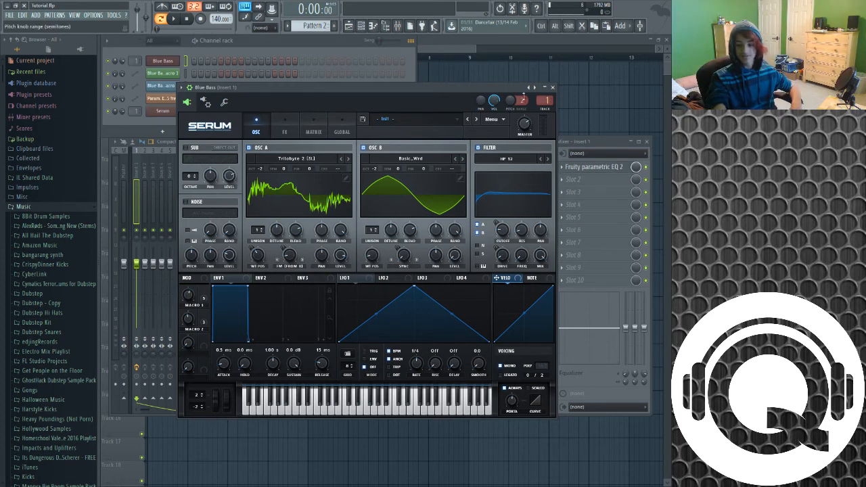
{"action": "left_click", "coordinate": [553, 88]}
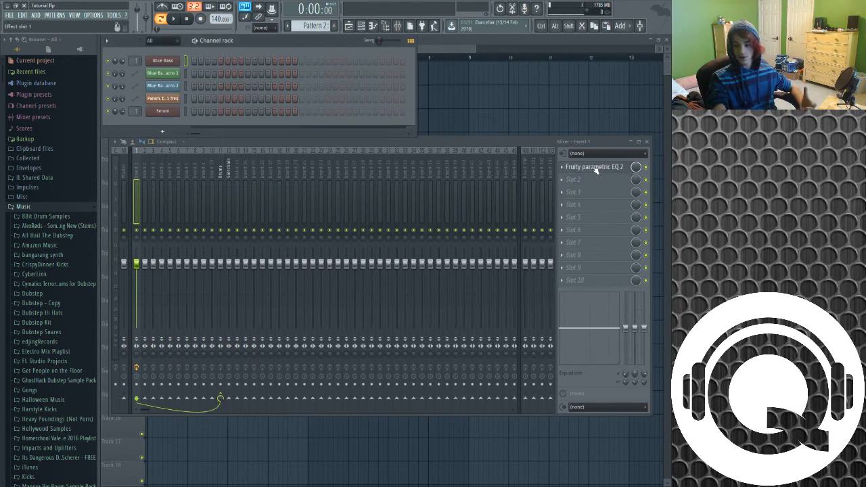
Move Fruity parametric EQ 2 to slot 2 on Insert 1, and open it to examine band 5's frequency control
{"action": "left_click_drag", "start_coordinate": [594, 166], "coordinate": [595, 180]}
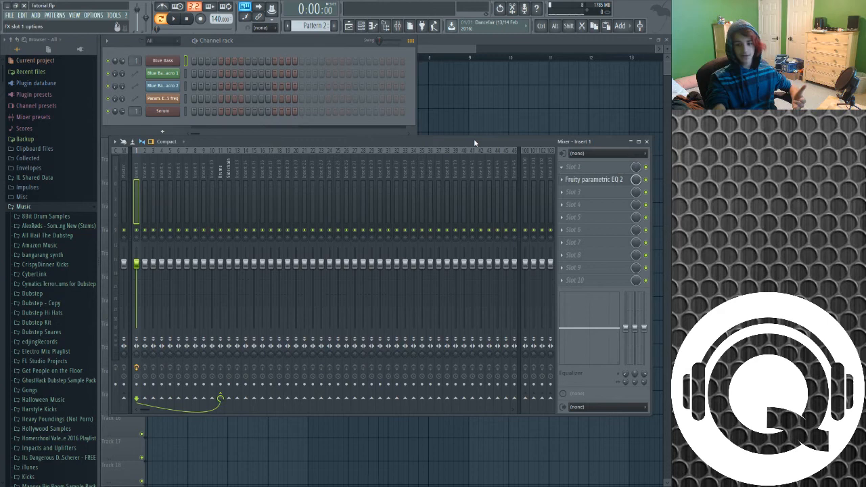
{"action": "left_click", "coordinate": [595, 179]}
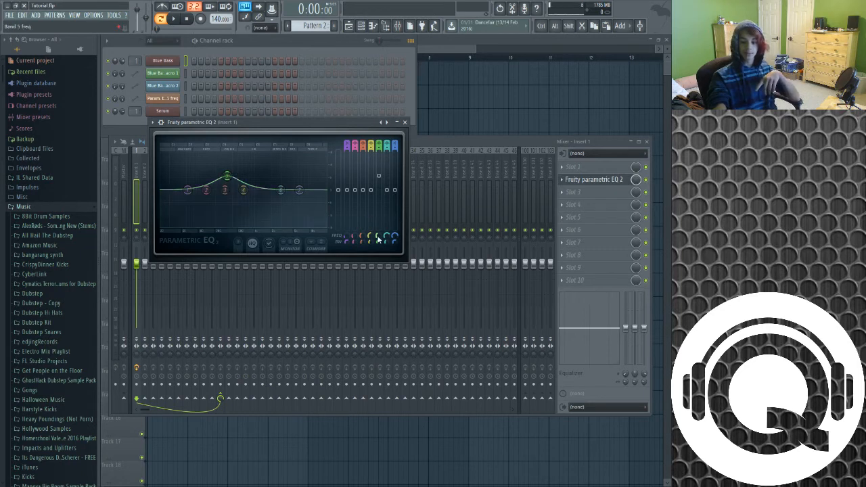
{"action": "left_click_drag", "start_coordinate": [379, 239], "coordinate": [379, 230]}
{"action": "left_click", "coordinate": [404, 122]}
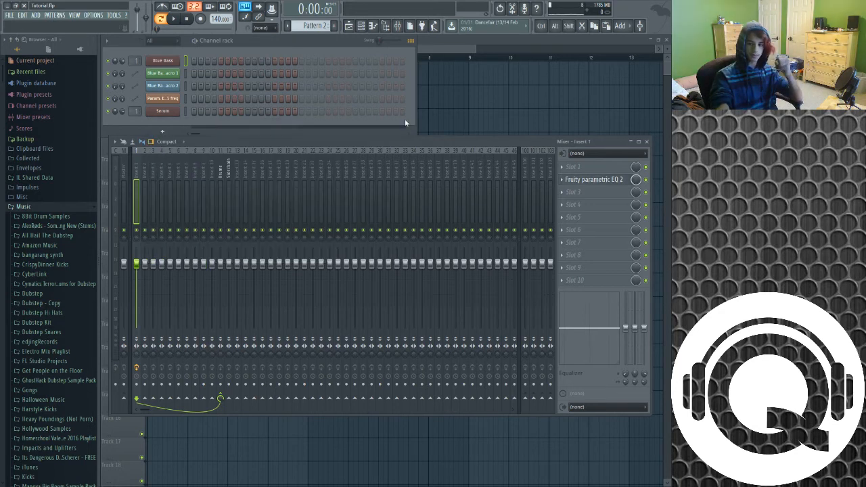
Bring up the playlist and play the Blue Bass arrangement with its Macro 1, Macro 2 and EQ band 5 envelopes
{"action": "left_click", "coordinate": [483, 92]}
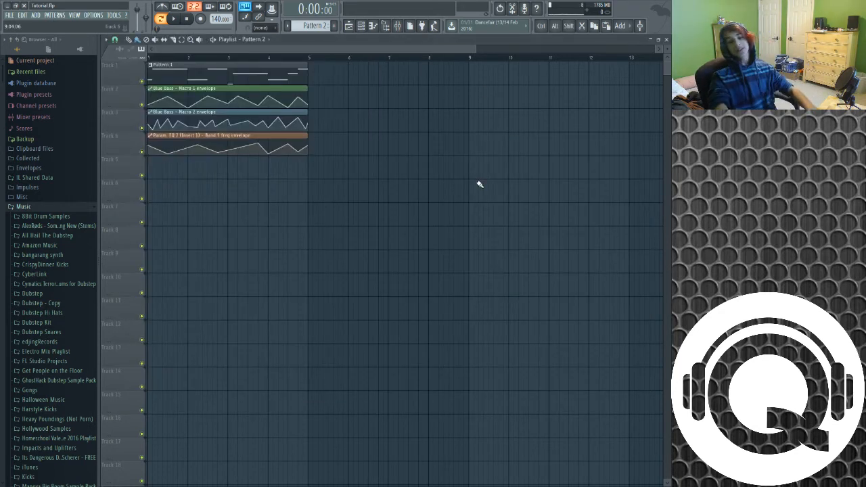
{"action": "key", "text": "space"}
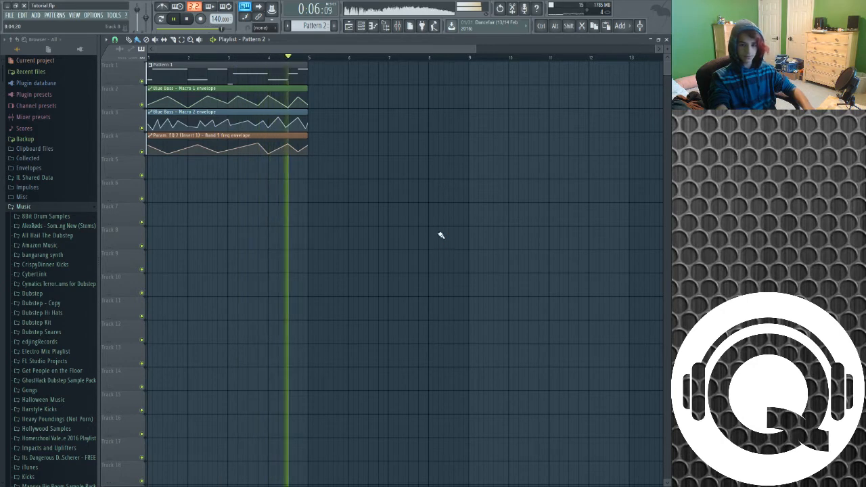
{"action": "key", "text": "space"}
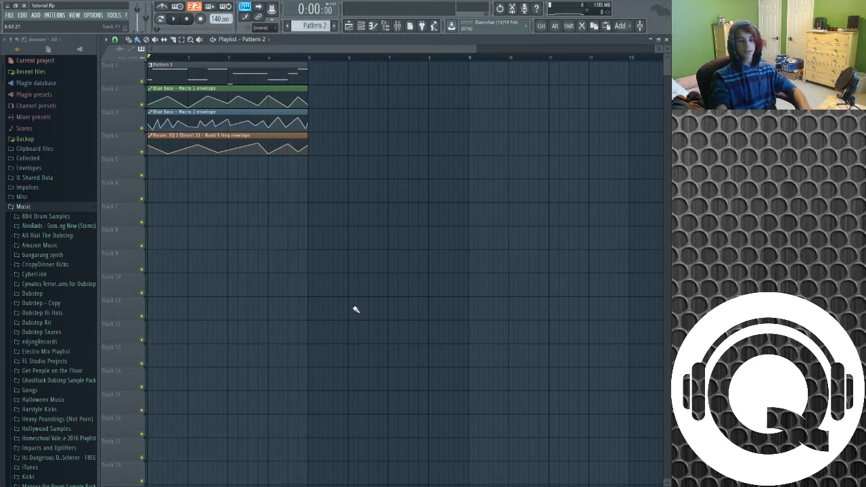